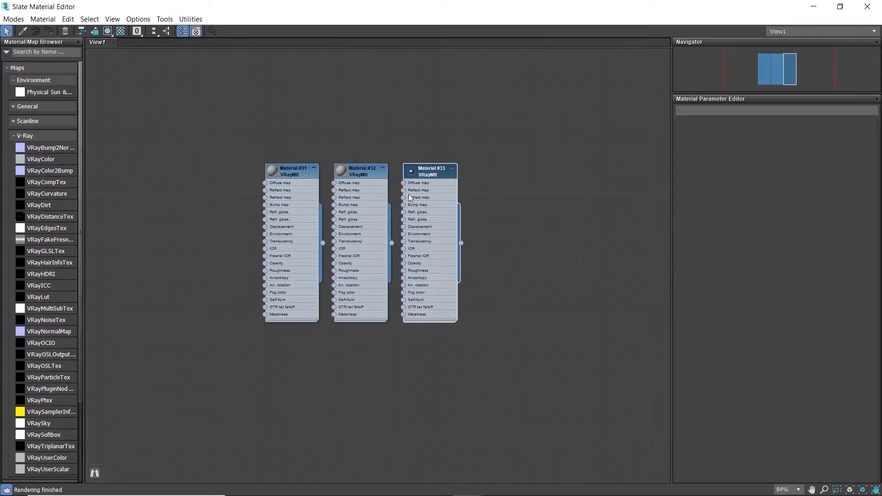
Assign Material #31 to the cup lid, Material #32 to the cup body and Material #33 to the sleeve, then close the material editor
click(840, 6)
middle_drag(126, 354, 65, 262)
middle_drag(124, 305, 75, 317)
scroll(110, 299, down, 1)
scroll(87, 312, down, 1)
drag(57, 328, 382, 136)
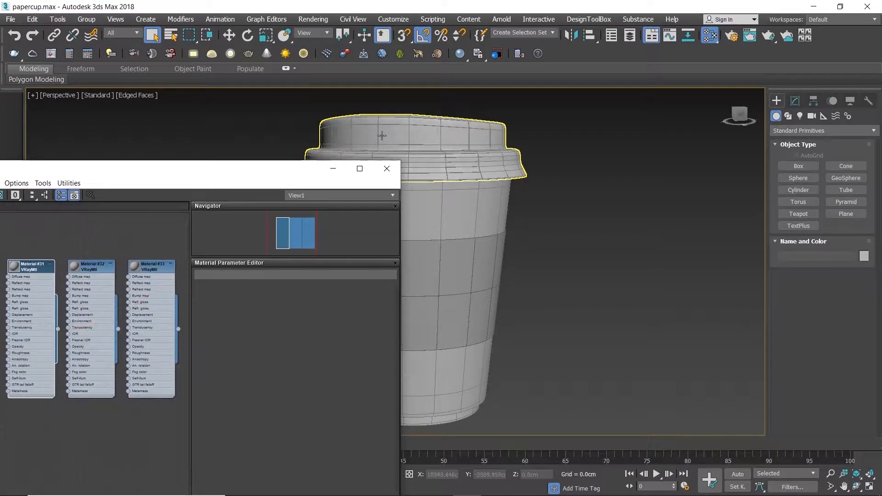
drag(118, 331, 444, 382)
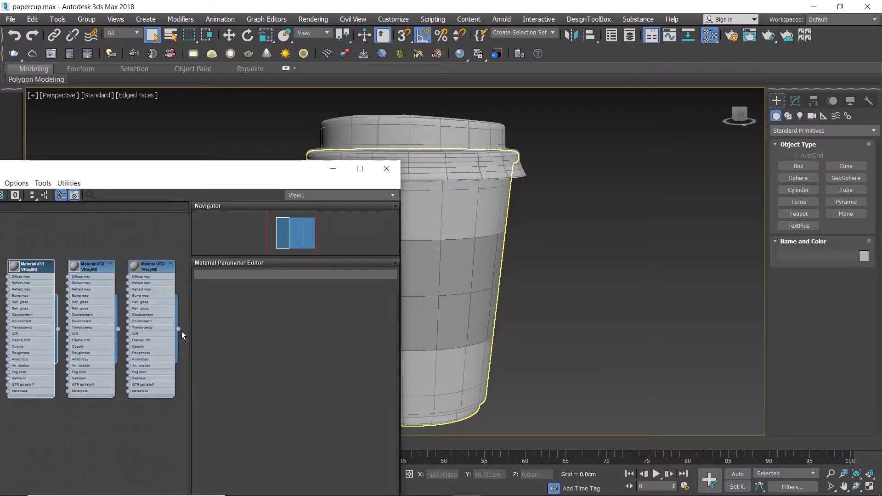
drag(178, 329, 431, 293)
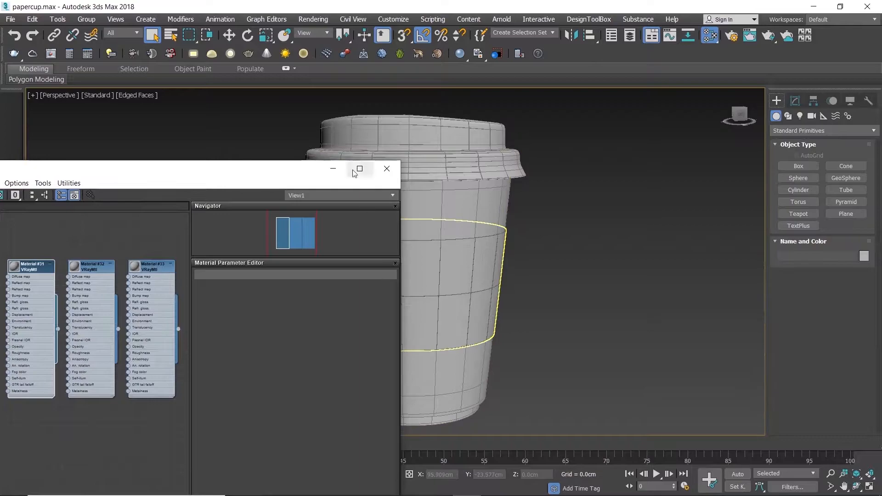
click(395, 168)
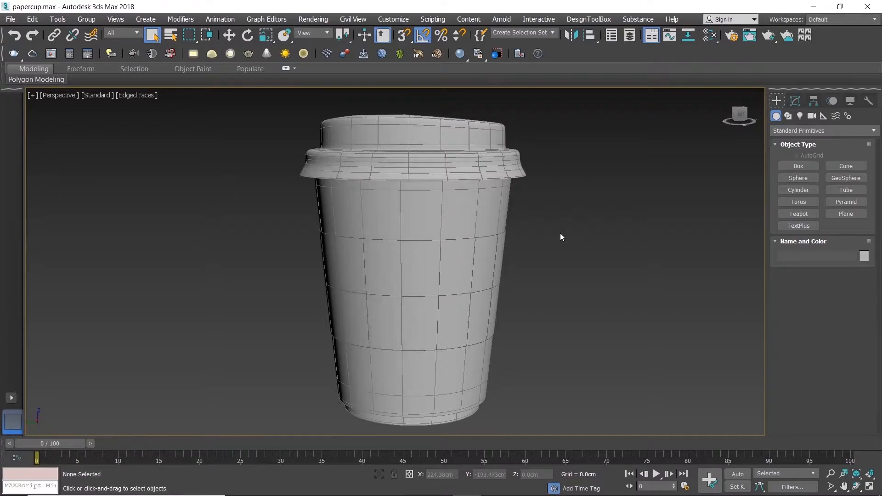
Select the lid, cup and sleeve and export only the selection as an FBX file named papercup
click(10, 20)
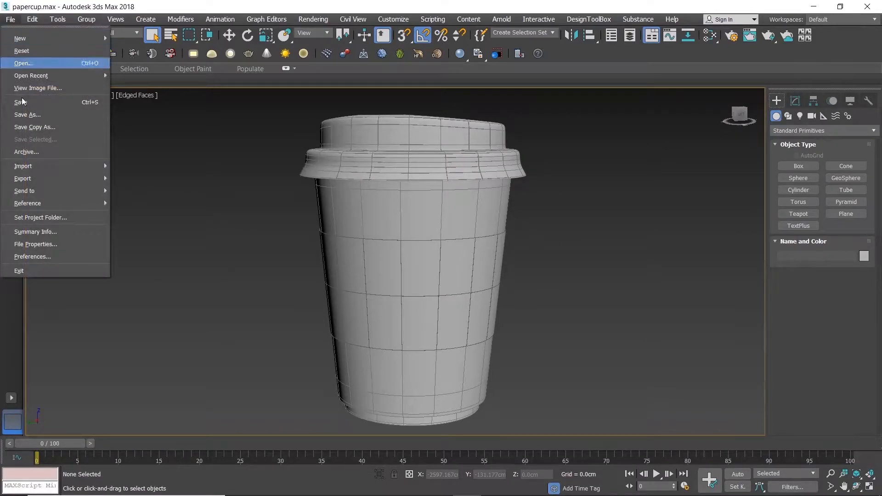
click(304, 115)
drag(262, 114, 383, 186)
click(9, 20)
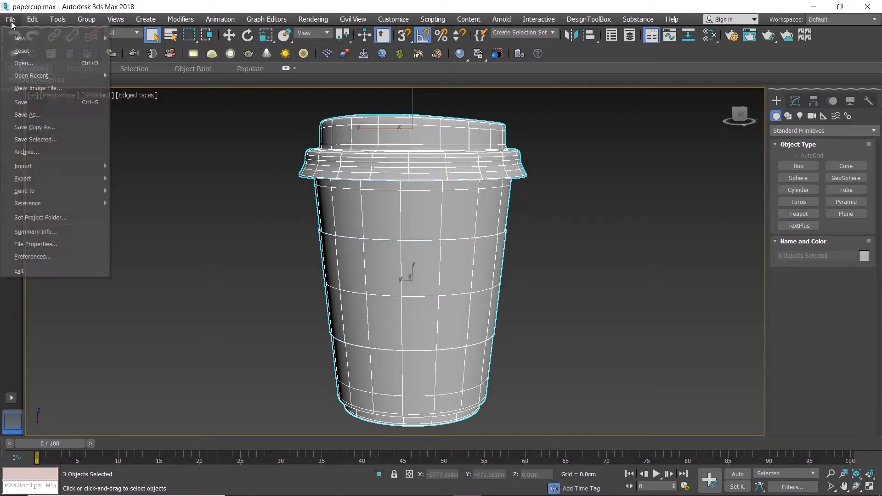
mouse_move(63, 176)
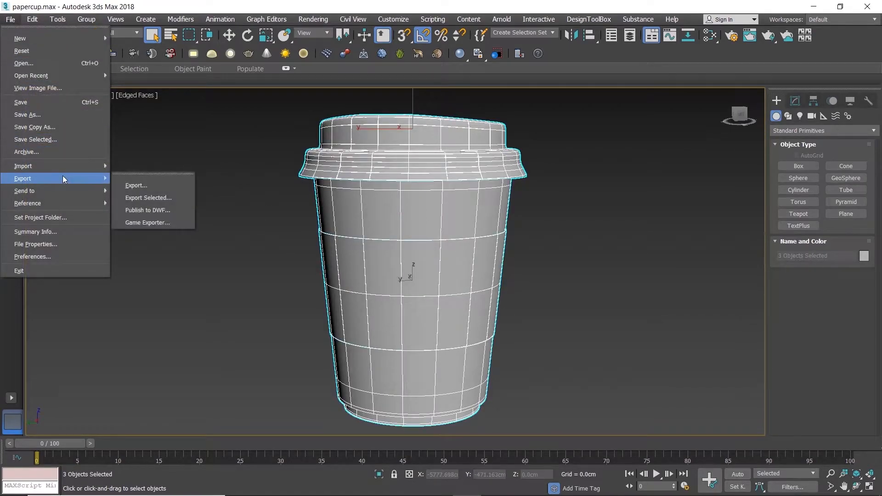
click(154, 197)
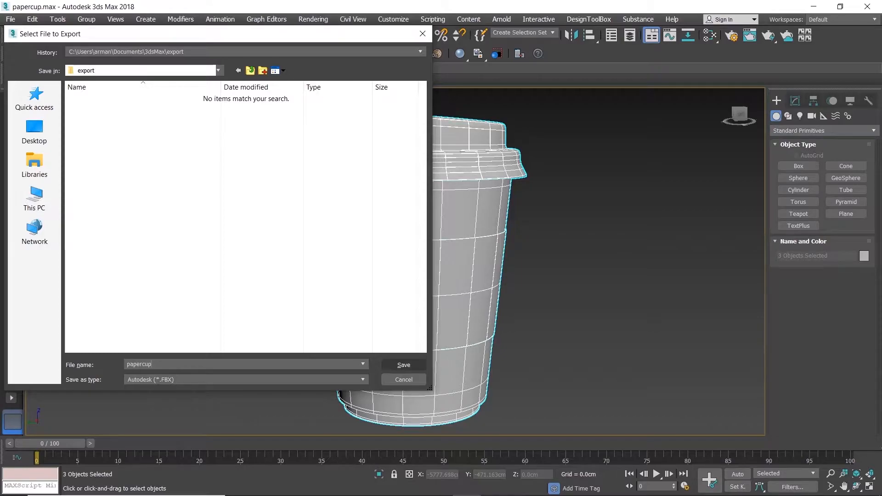
click(414, 368)
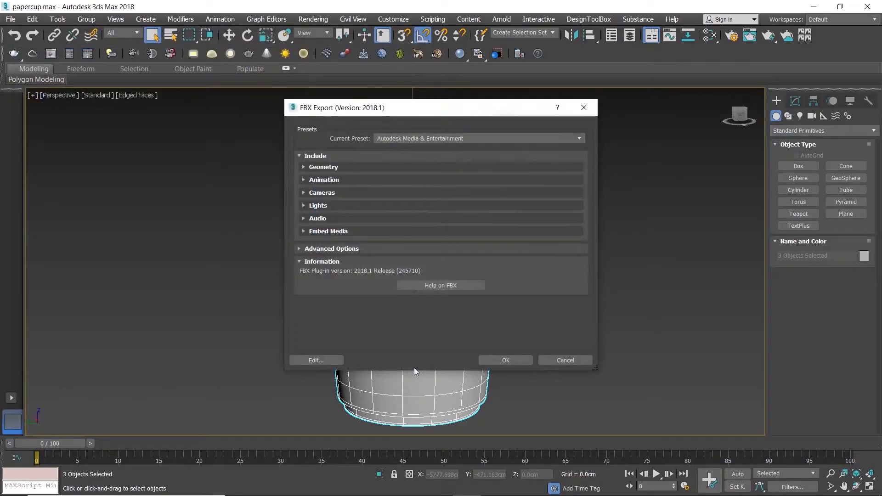
click(481, 361)
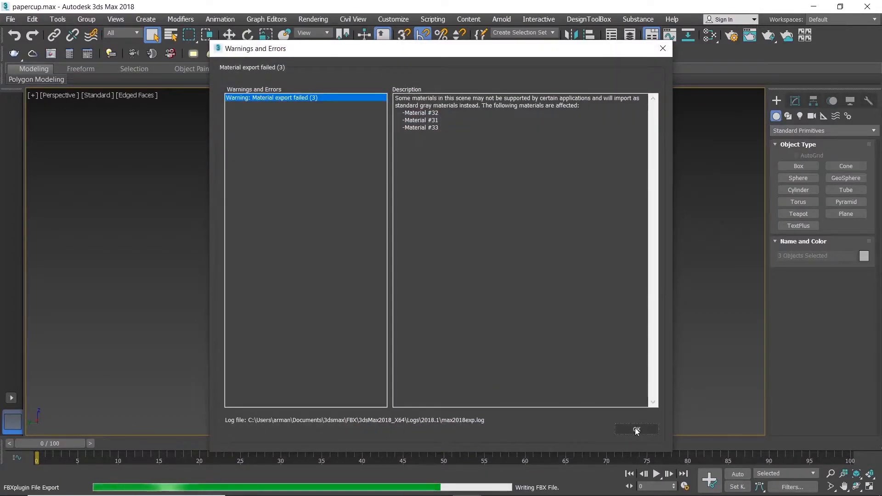
click(636, 429)
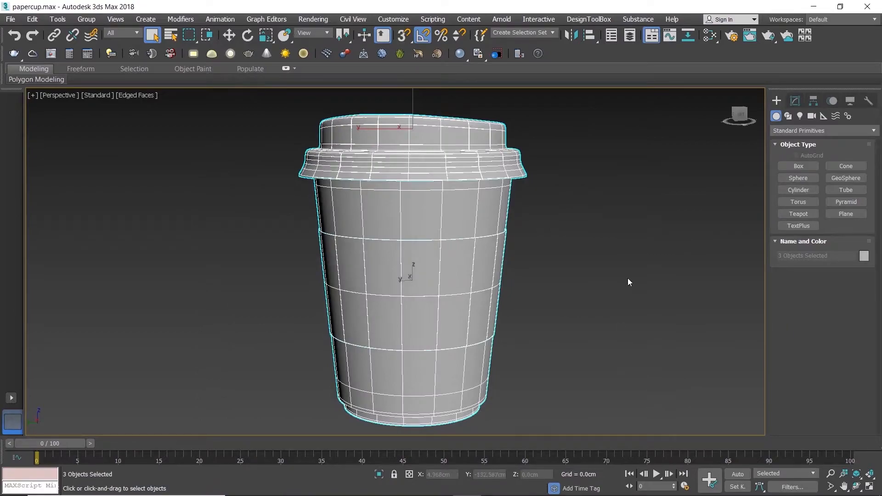
click(638, 282)
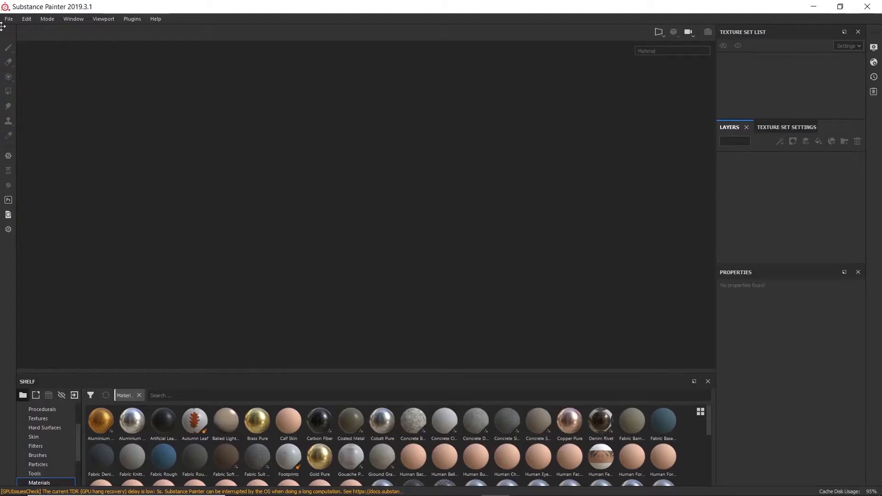
In Substance Painter, create a PBR - Metallic Roughness project from papercup.FBX with a document resolution of 2048
click(8, 19)
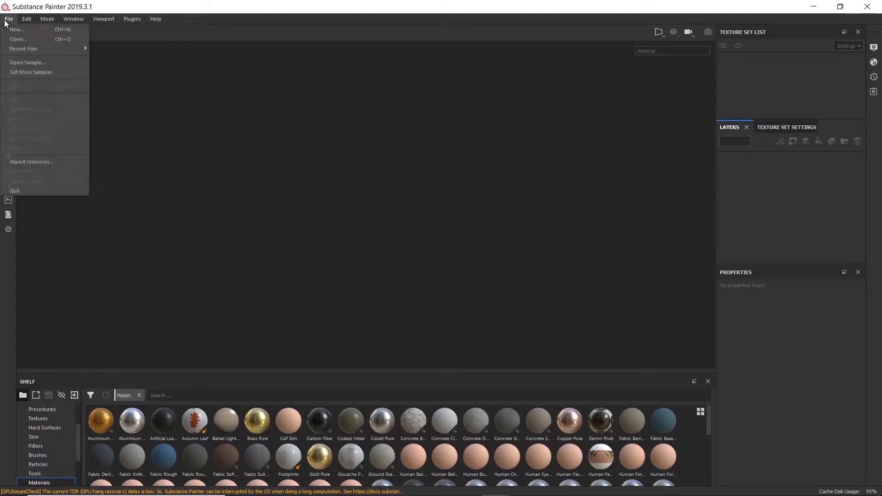
click(17, 29)
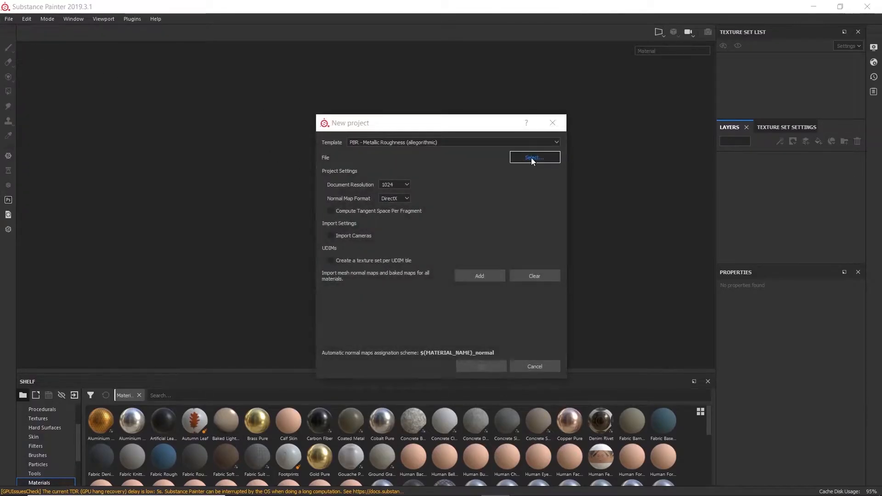
click(534, 157)
double_click(457, 225)
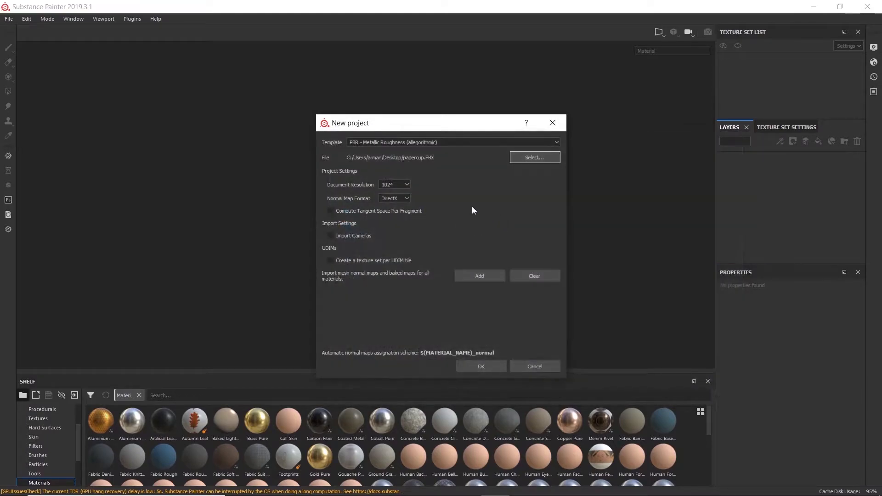
click(407, 184)
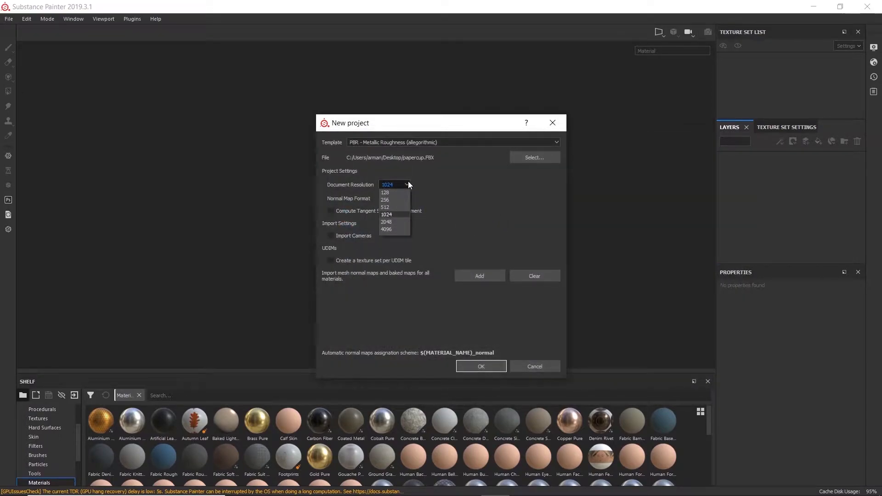
click(394, 223)
click(481, 365)
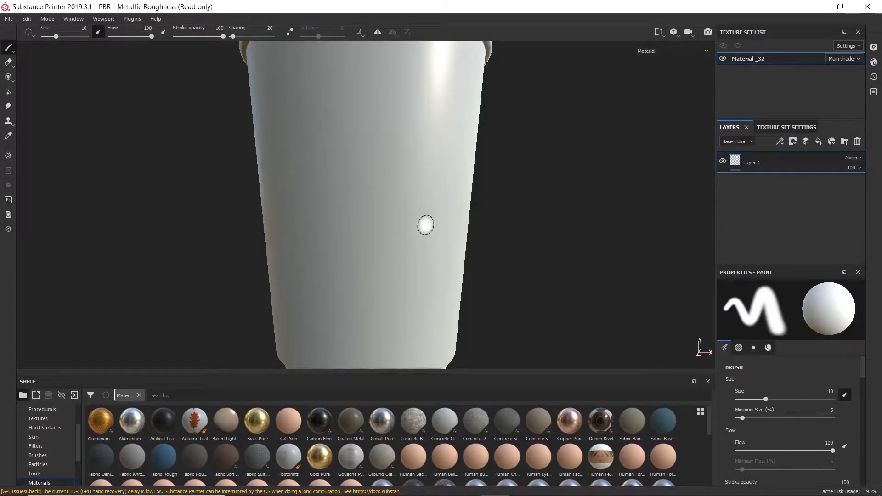
Open the mesh map baking settings for Material_32, set the output size to 2048 and use the low poly mesh as high poly
scroll(428, 235, down, 4)
alt+drag(403, 209, 413, 192)
alt+middle_drag(414, 192, 366, 209)
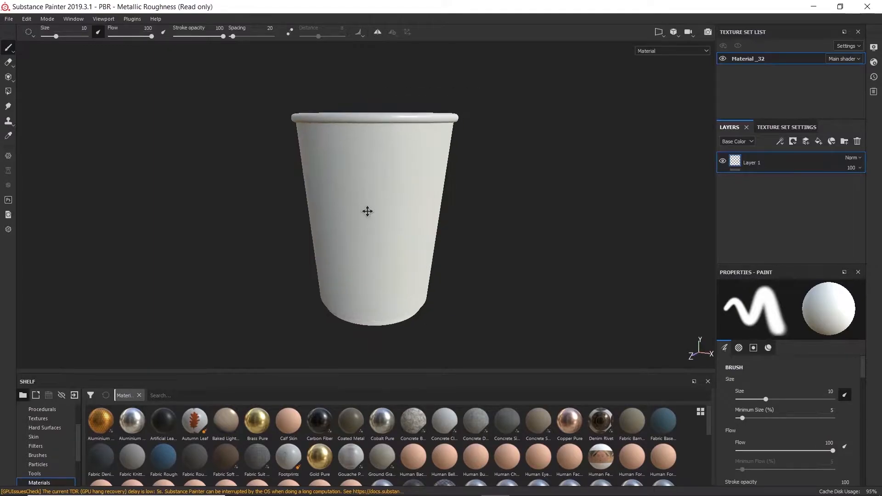
alt+middle_drag(434, 193, 423, 185)
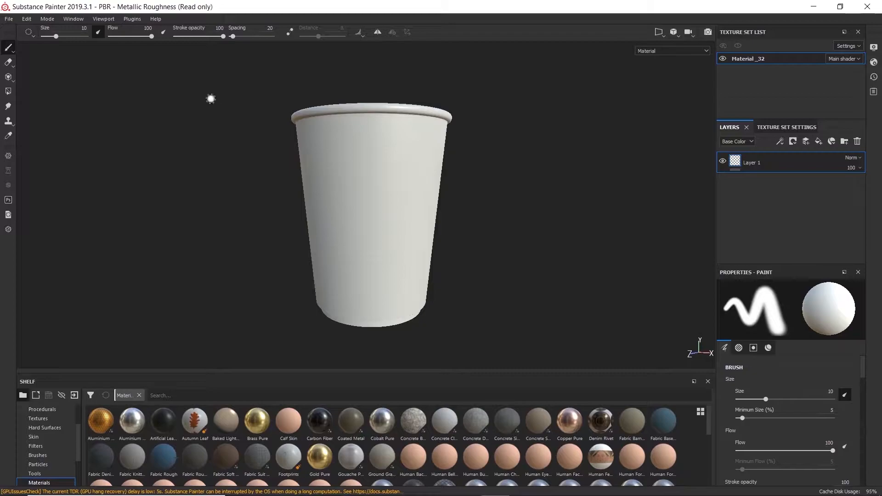
click(804, 131)
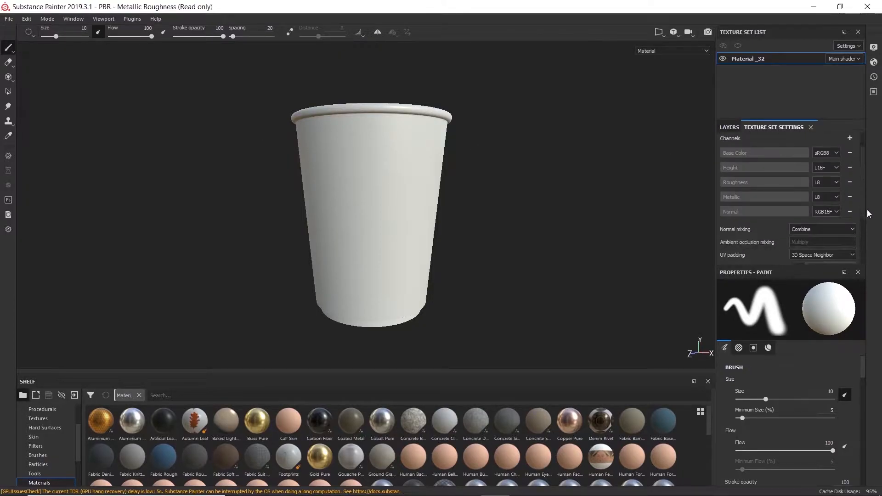
scroll(867, 213, down, 2)
click(822, 225)
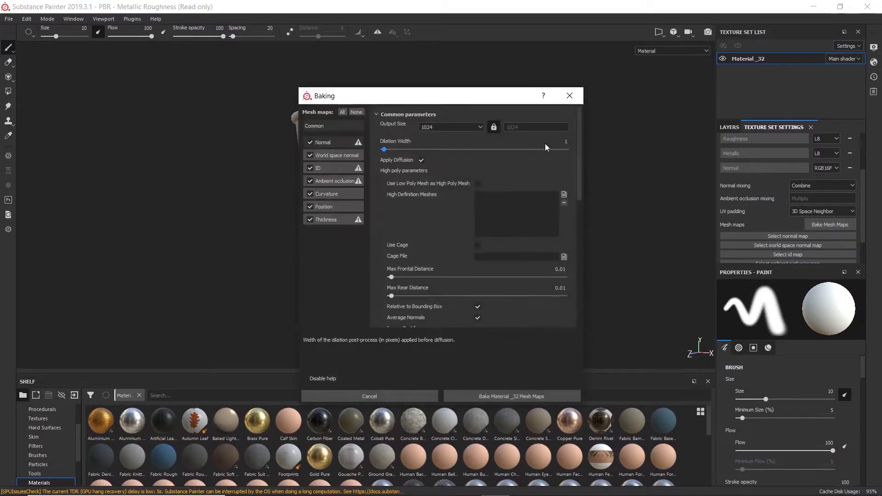
click(468, 124)
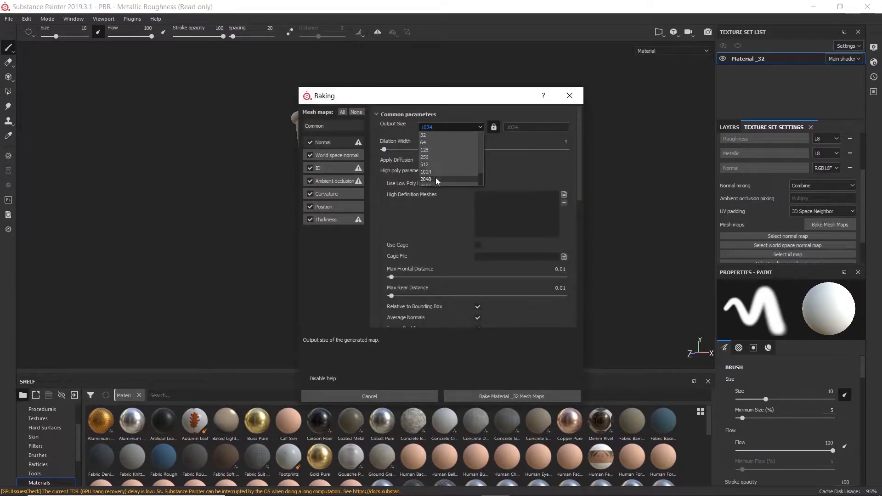
click(435, 178)
scroll(578, 191, down, 2)
click(478, 157)
Set the baking antialiasing to Subsampling 4x4 and the match method to By Mesh Name
drag(579, 191, 579, 225)
click(551, 242)
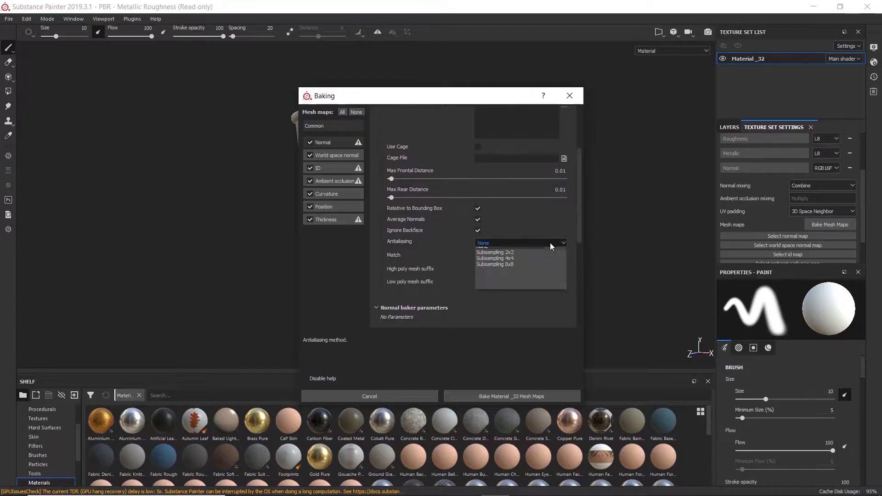
click(514, 261)
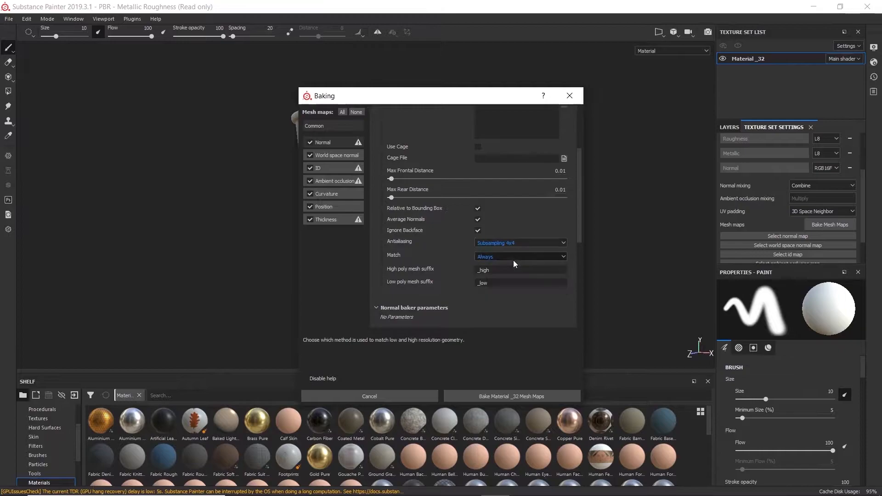
click(497, 255)
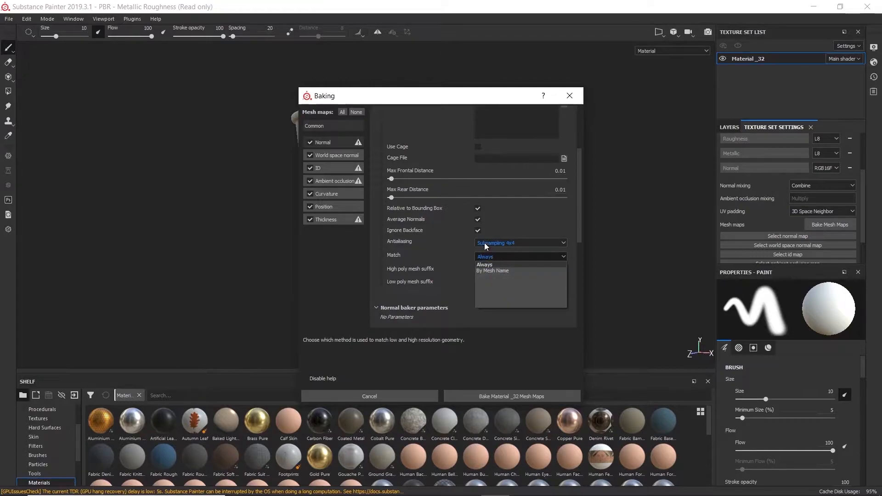
click(497, 271)
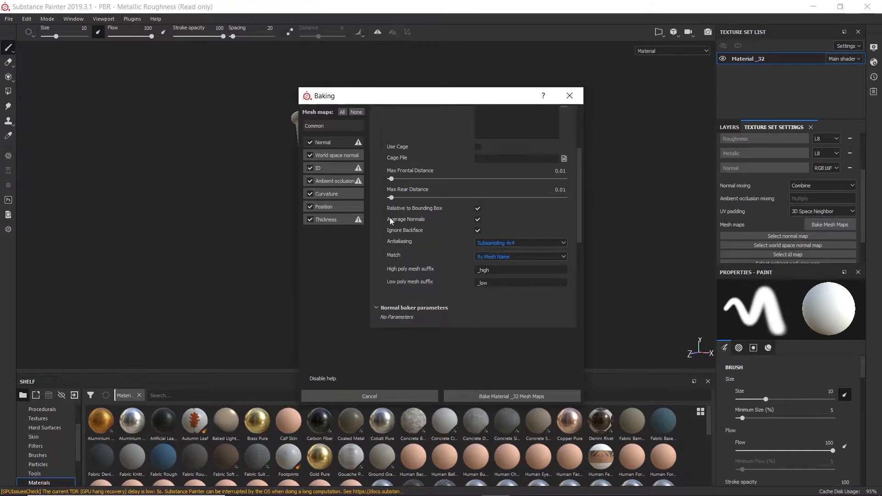
Exclude the ID map from the bake and set self occlusion to Only Same Mesh Name for ambient occlusion and thickness
click(317, 168)
click(310, 169)
click(334, 182)
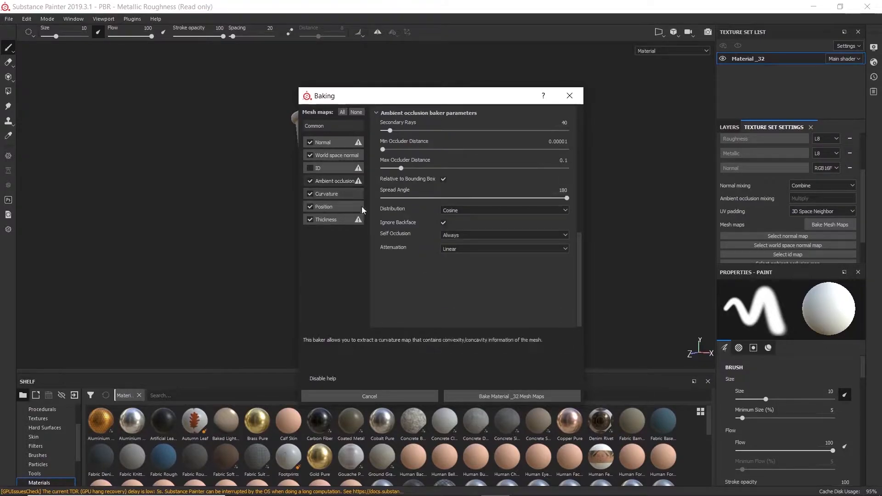
click(499, 237)
click(480, 251)
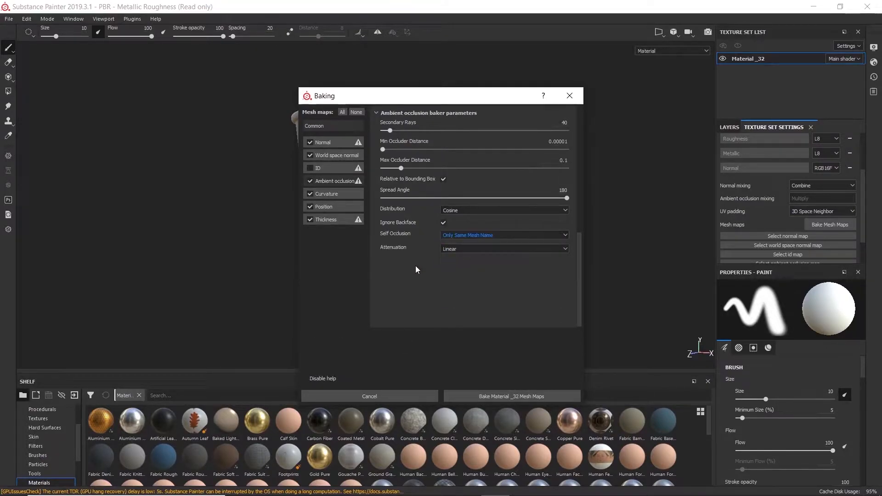
click(330, 221)
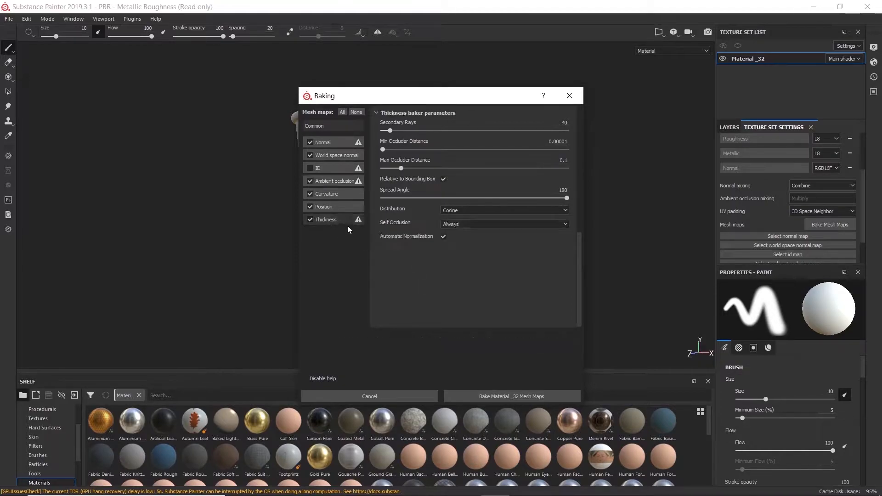
click(478, 225)
click(475, 240)
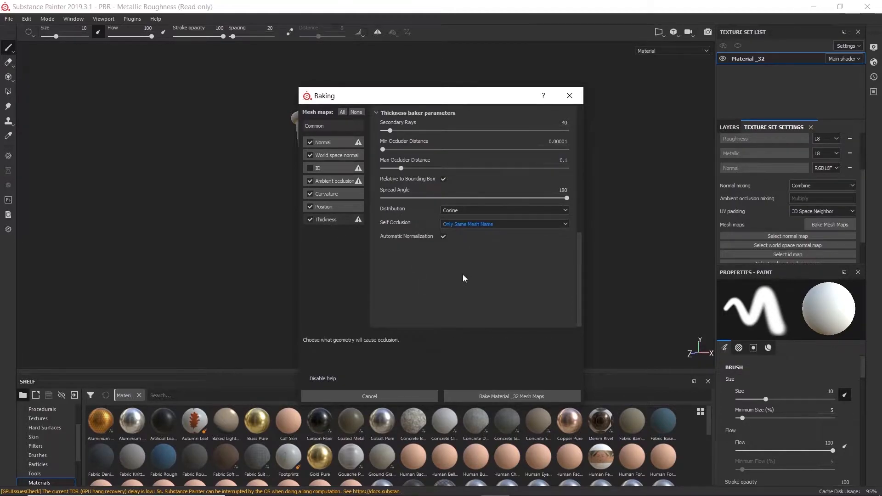
Bake the Material_32 mesh maps with the configured settings
click(329, 132)
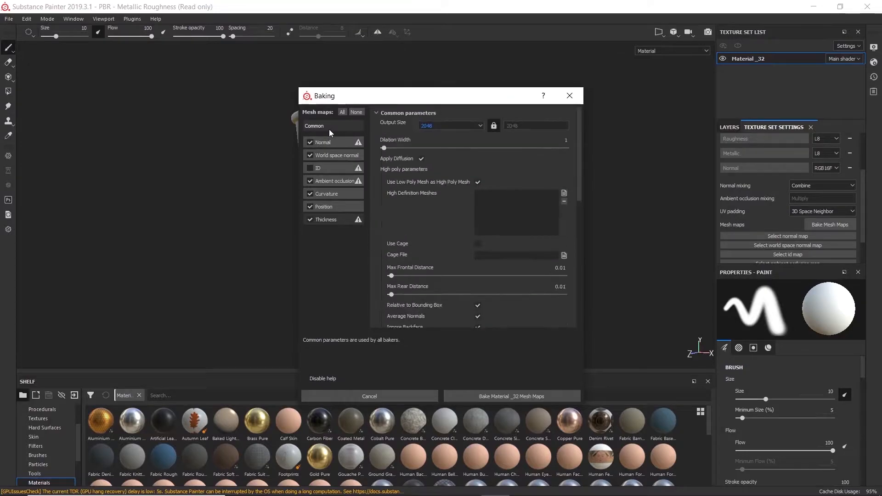
click(537, 391)
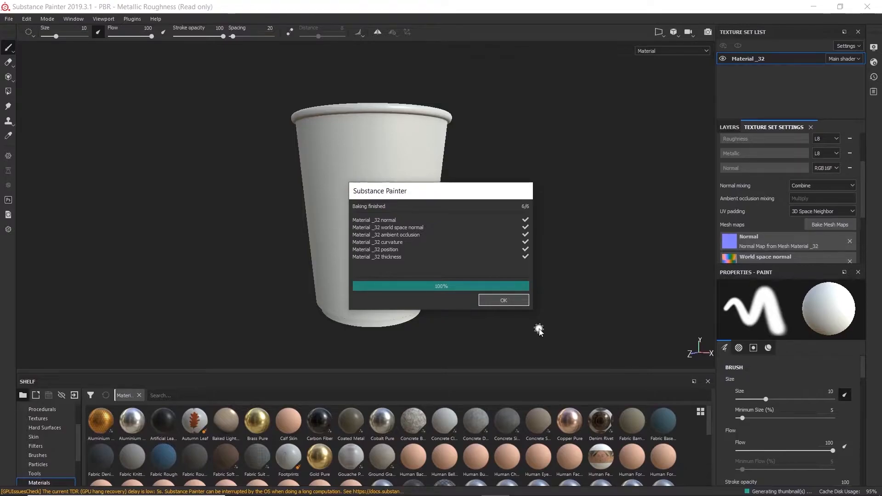
click(503, 301)
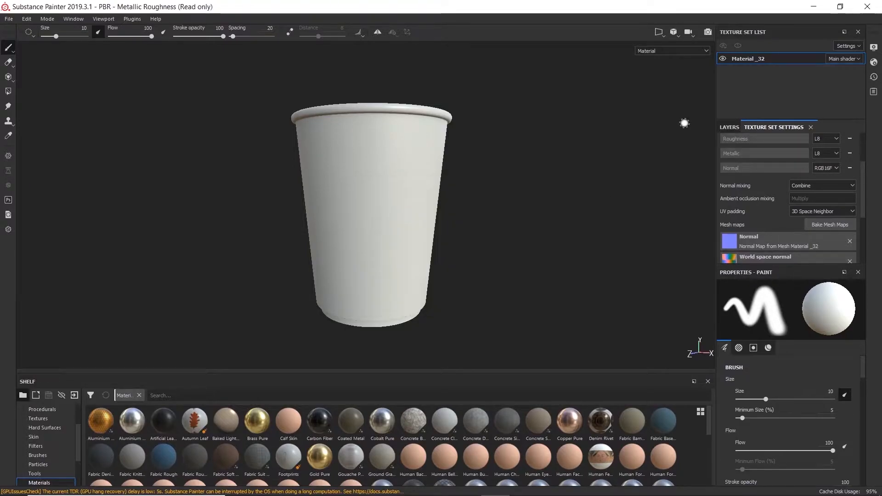
Add the tbwsdh2c_8K Albedo, Normal and Roughness images from the texture folder to a new resource import
click(730, 127)
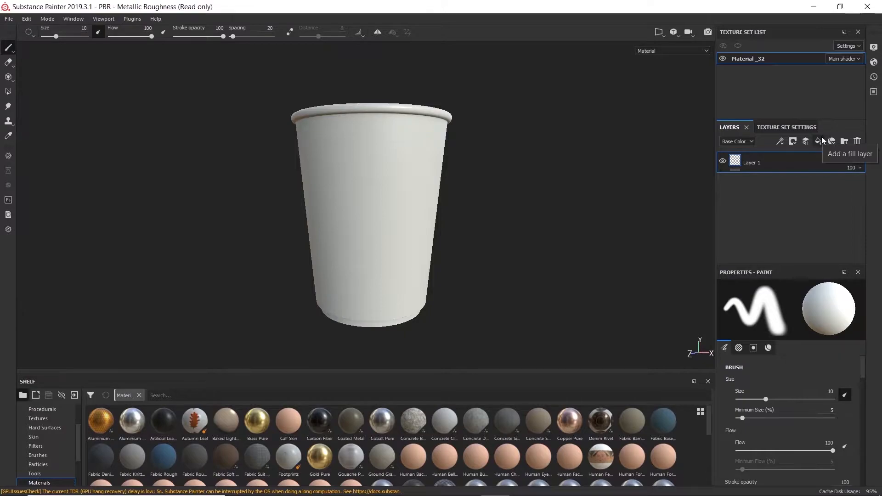
click(8, 18)
click(28, 167)
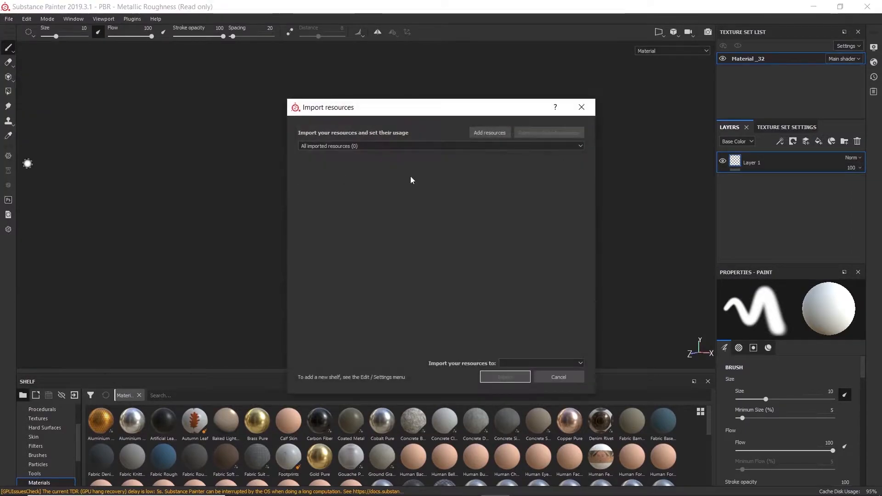
click(477, 136)
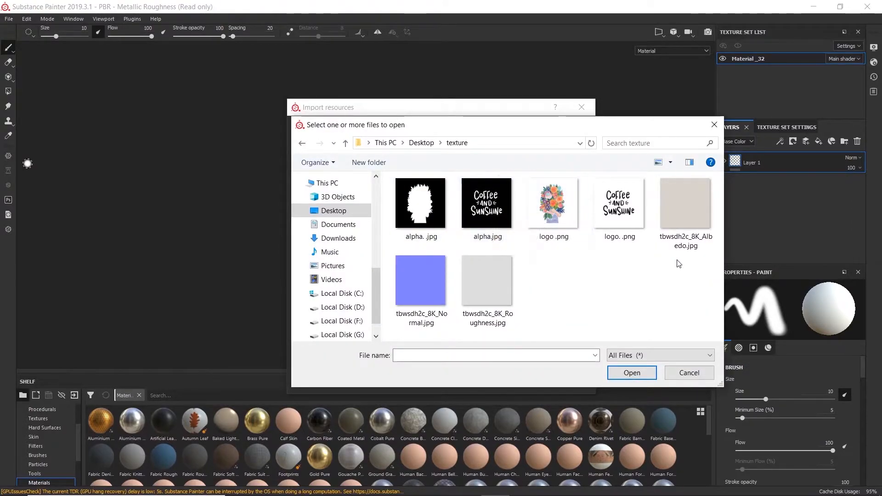
click(692, 216)
ctrl+click(425, 268)
ctrl+click(468, 279)
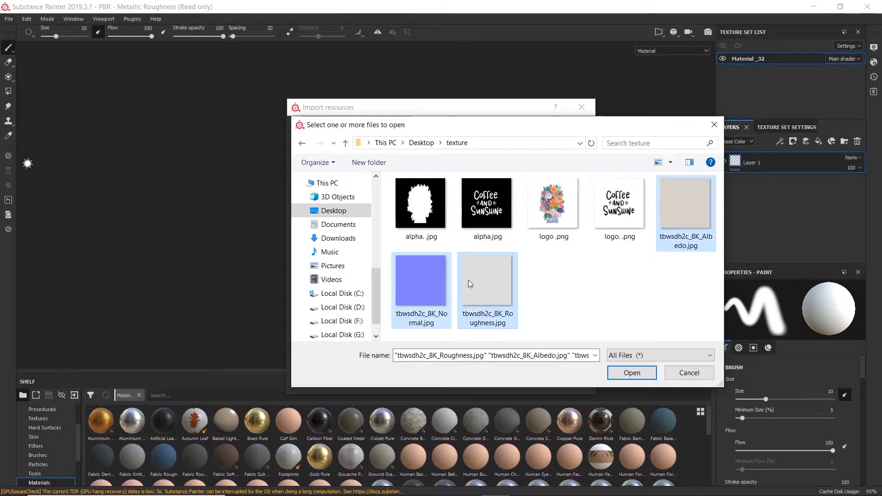
click(654, 373)
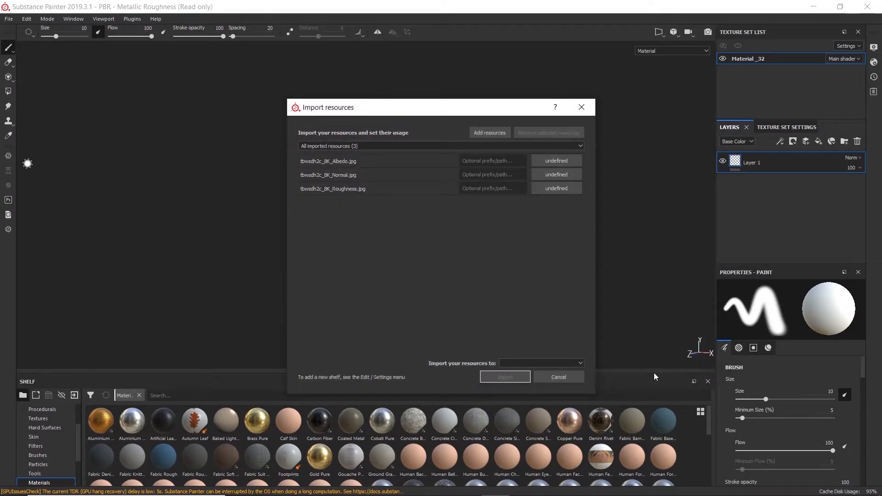
Set the usage of all three tbwsdh2c_8K images to texture and import them into the PBR - Metallic Roughness project
click(556, 162)
click(578, 200)
click(563, 179)
click(579, 213)
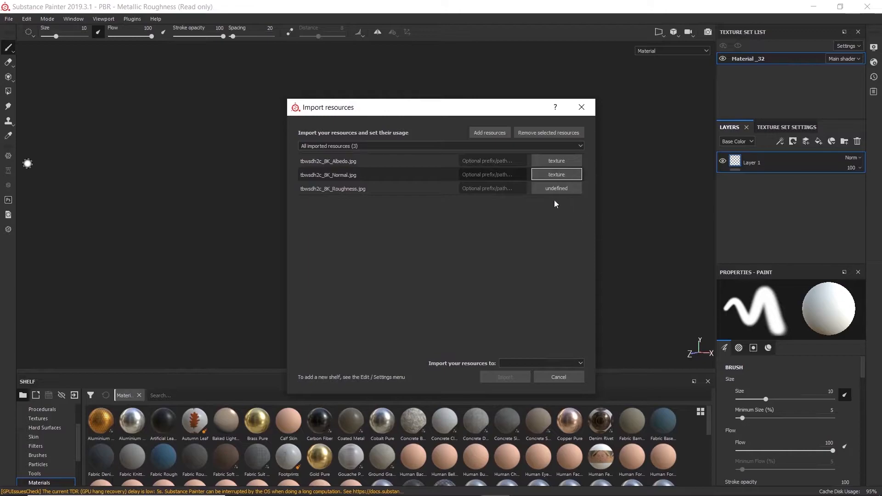
click(548, 189)
click(576, 226)
click(555, 363)
click(533, 379)
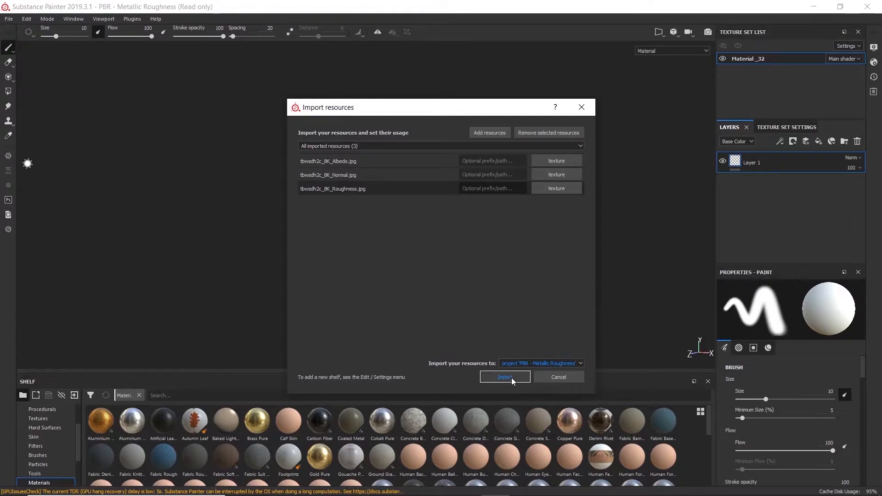
click(511, 377)
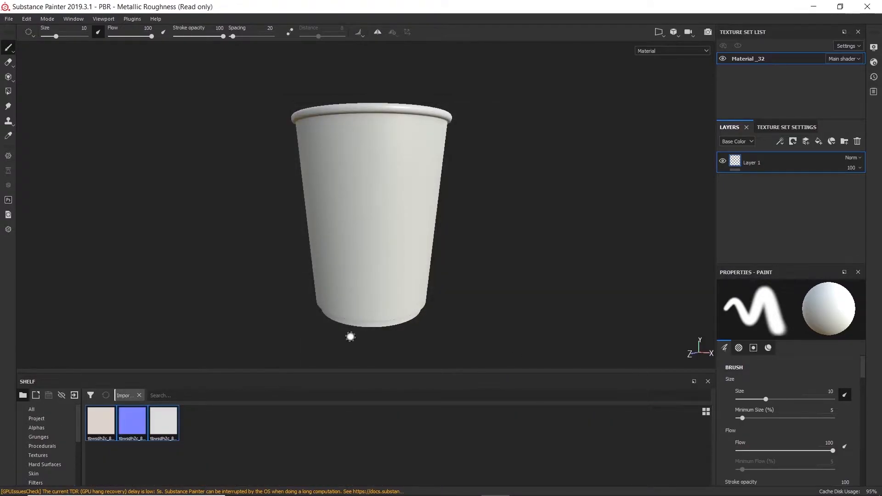
Add a fill layer above Layer 1 and disable its height and metal channels
click(92, 425)
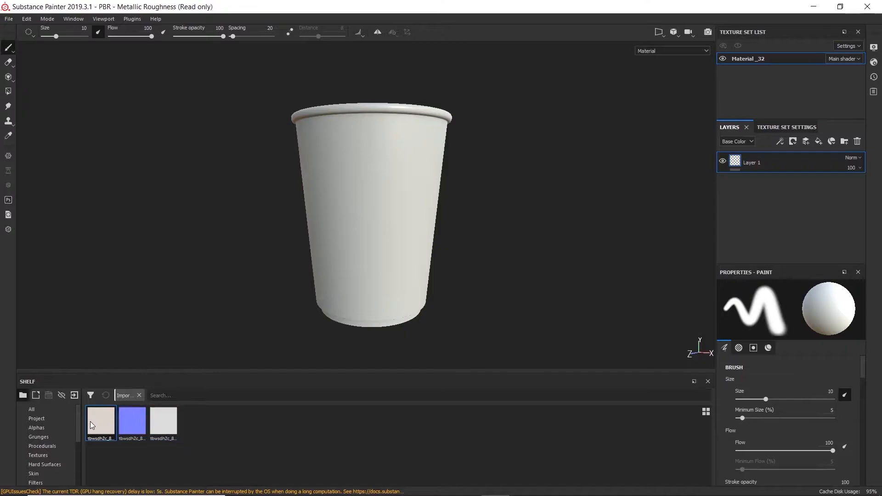
click(819, 142)
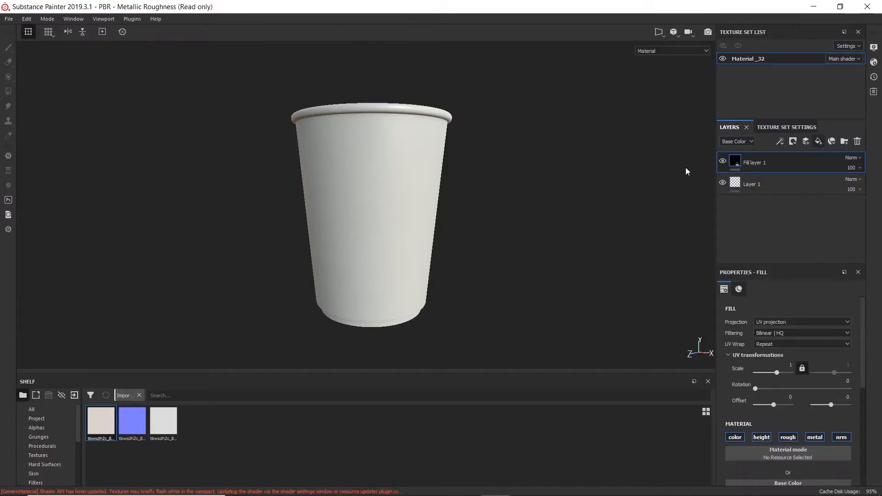
drag(864, 350, 858, 386)
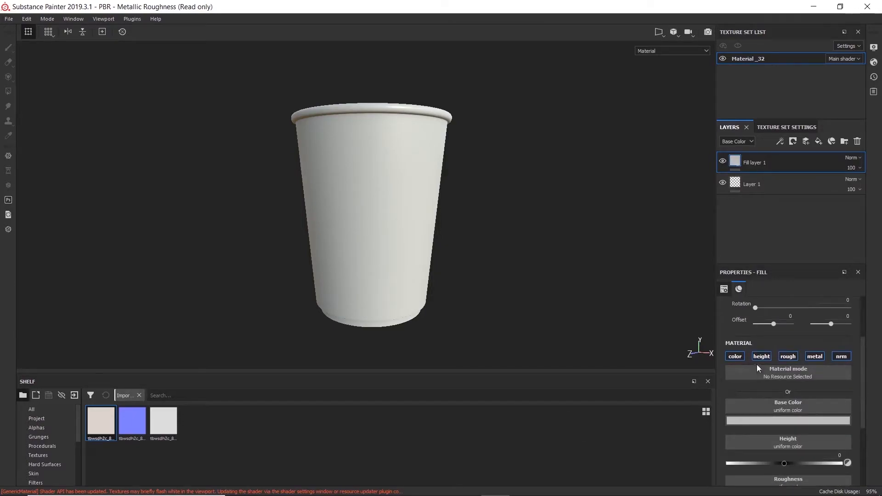
click(767, 355)
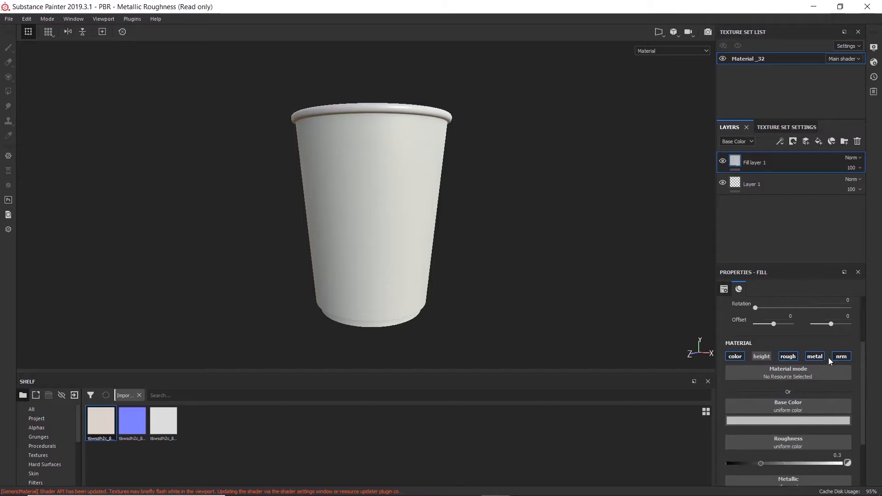
click(816, 354)
drag(862, 370, 861, 393)
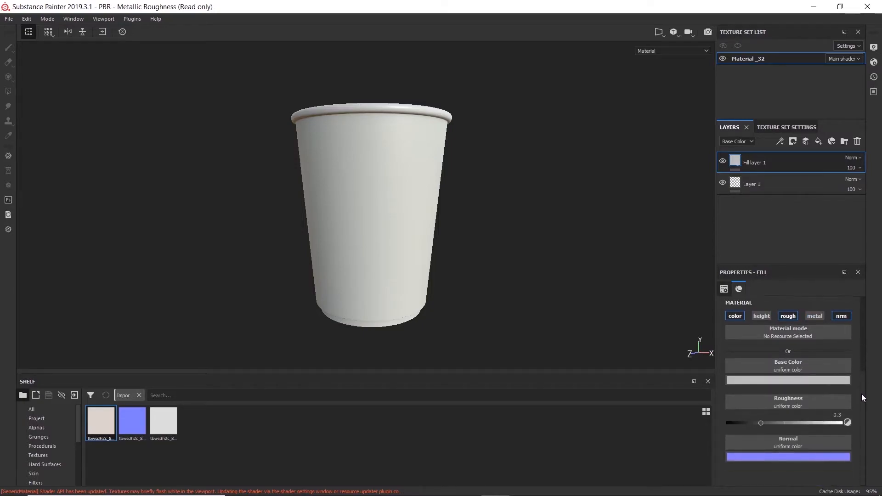
Assign the tbwsdh2c_8K Normal, Roughness and Albedo textures to the fill layer's normal, roughness and base color channels
drag(119, 421, 770, 448)
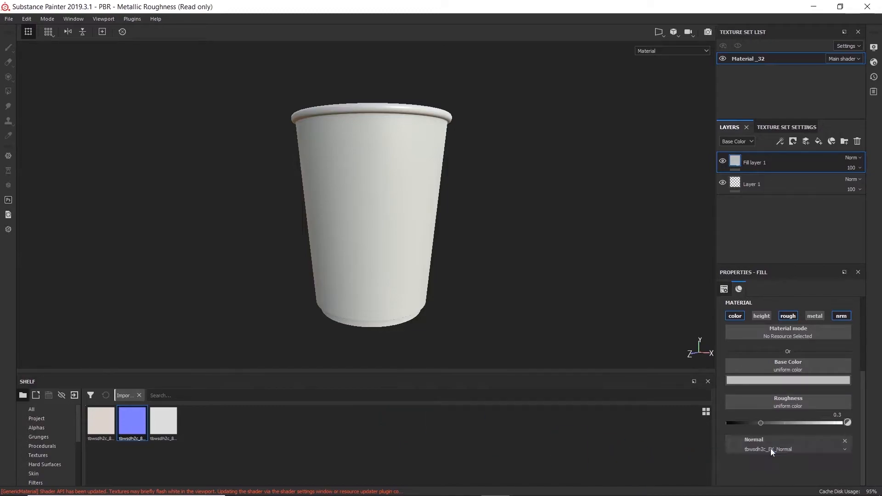
drag(169, 425, 781, 408)
drag(101, 420, 779, 371)
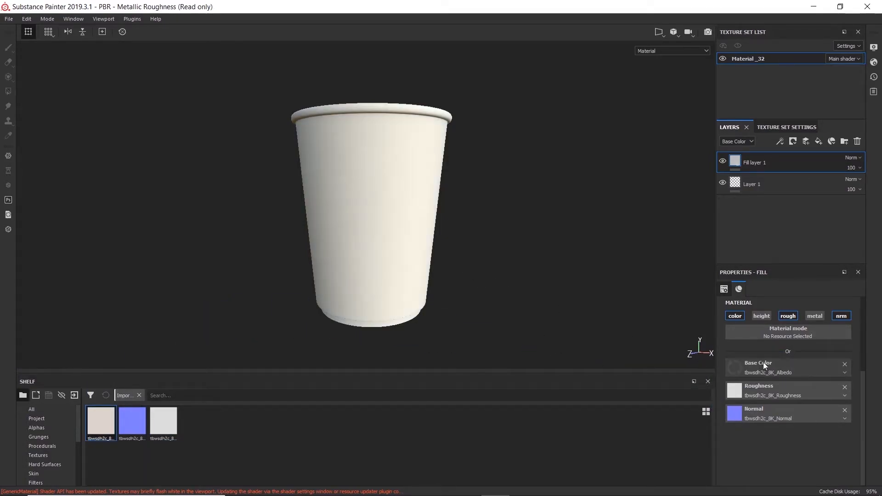
Examine the paper texture on the cup's rim and wall from close up and farther away
scroll(368, 174, down, 3)
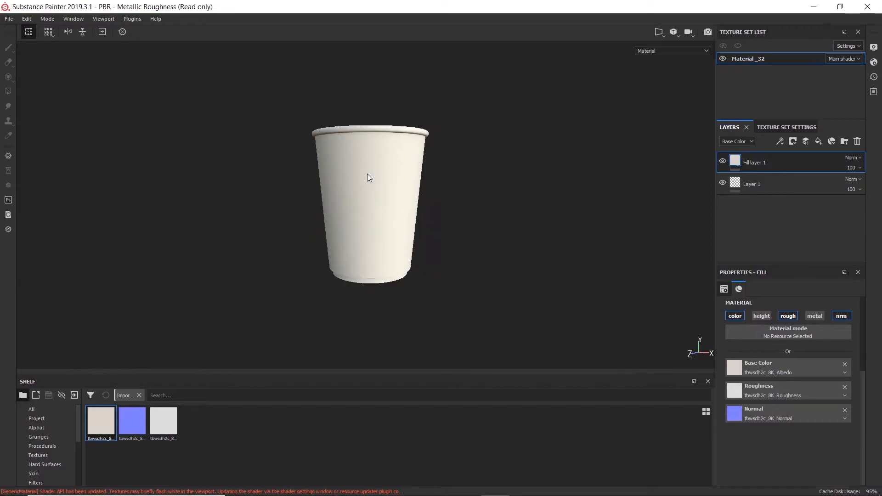
scroll(367, 175, up, 7)
alt+middle_drag(431, 189, 474, 240)
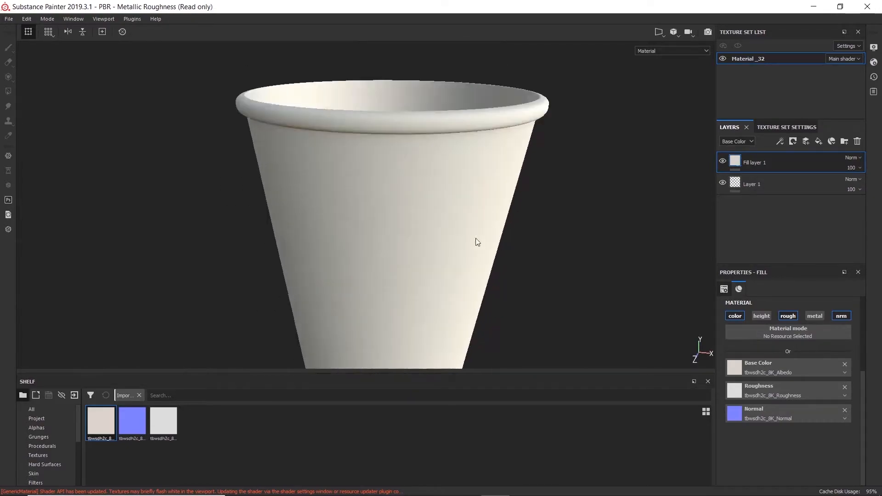
scroll(434, 169, up, 3)
drag(864, 370, 863, 313)
scroll(472, 156, up, 1)
scroll(456, 164, down, 5)
alt+middle_drag(463, 204, 450, 185)
scroll(450, 185, down, 4)
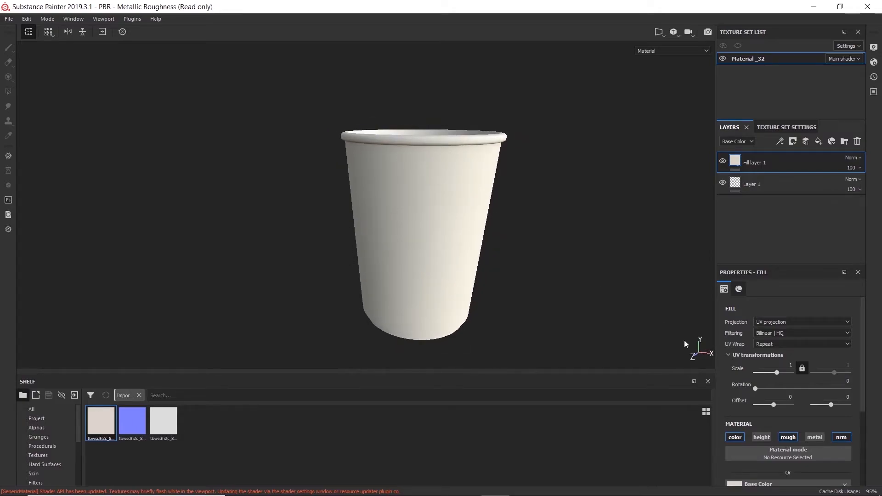
Remove the albedo texture from the fill layer's base color and use a uniform near-white color instead
scroll(866, 390, down, 3)
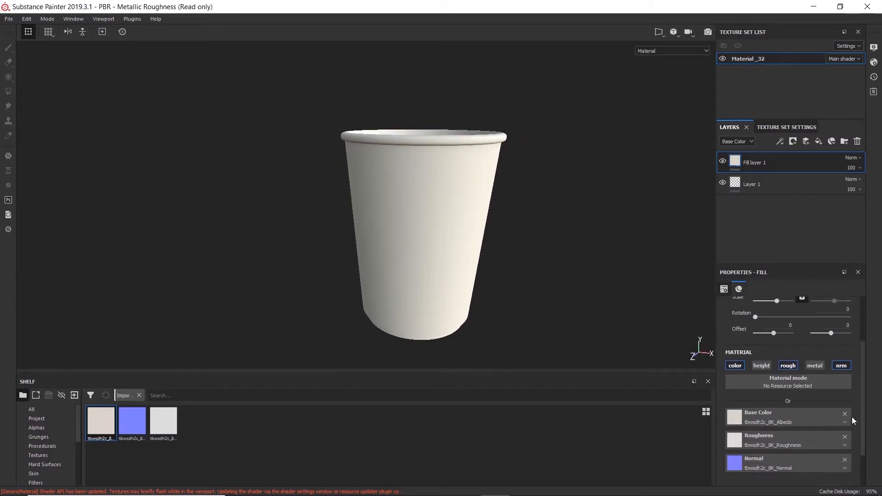
click(845, 413)
click(776, 430)
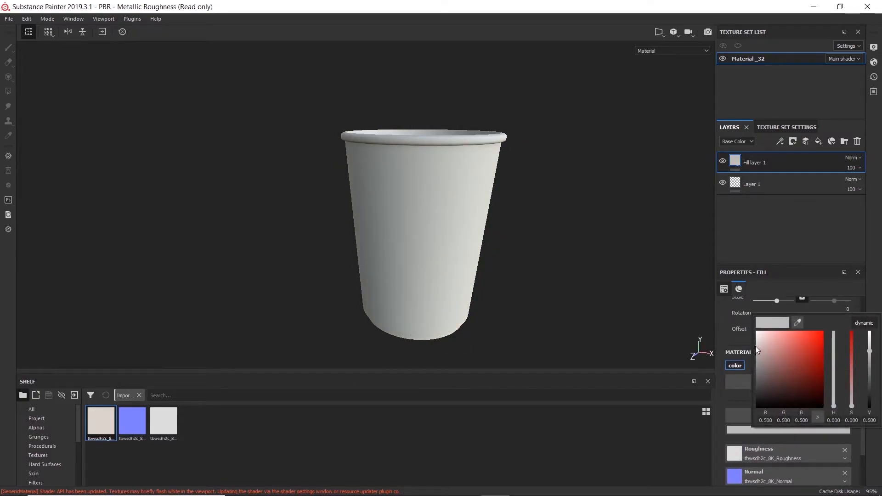
drag(755, 345, 753, 340)
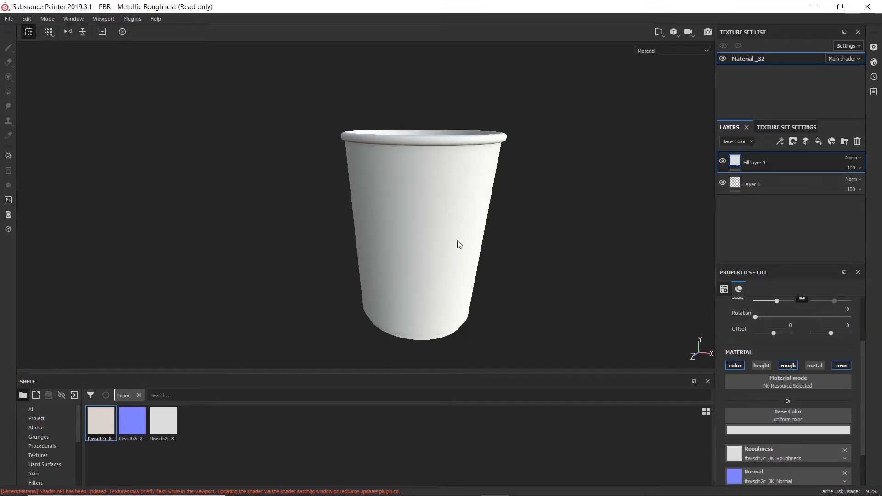
alt+drag(458, 241, 448, 219)
alt+middle_drag(452, 228, 428, 218)
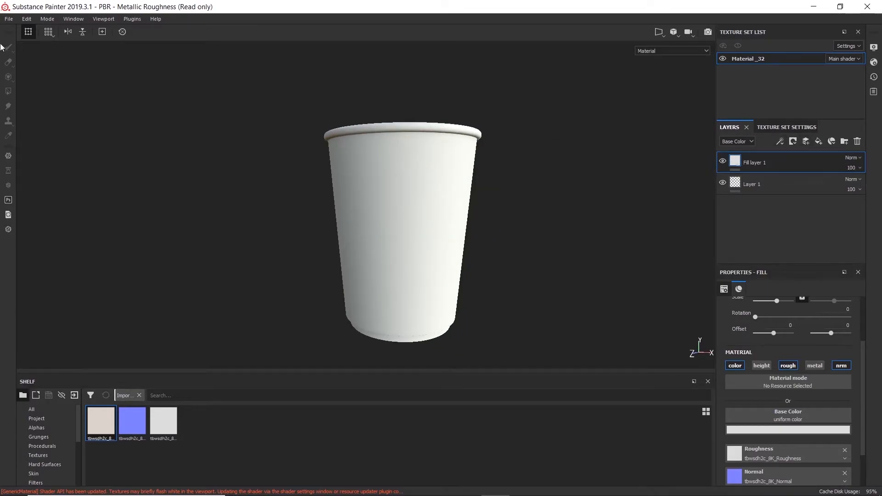
Add the two alpha JPG images and two logo PNG images from the texture folder to a new resource import
click(8, 20)
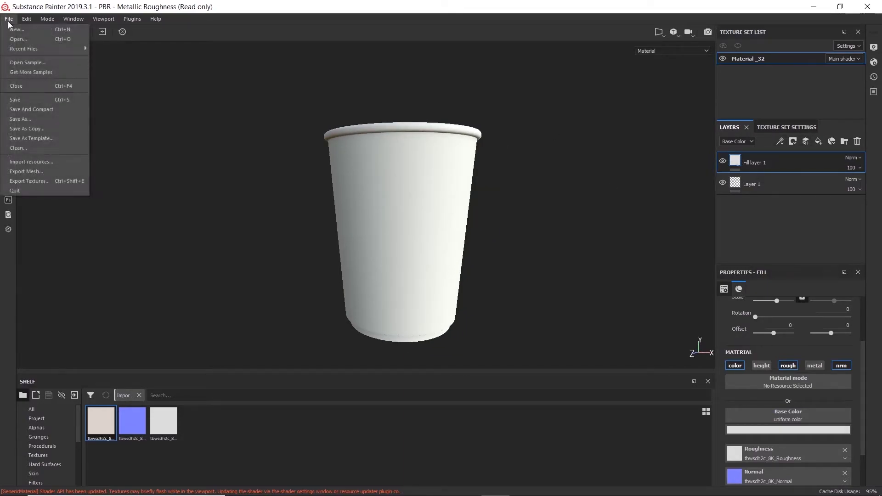
click(42, 162)
click(489, 132)
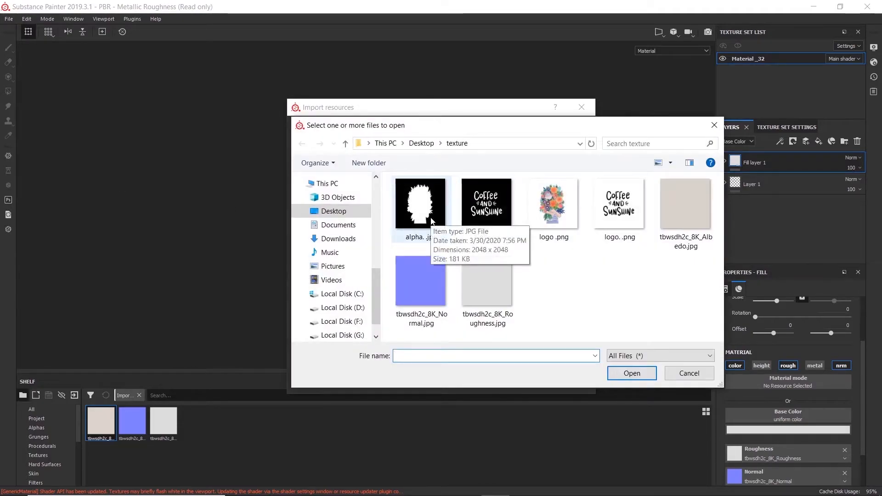
click(431, 221)
ctrl+click(483, 222)
ctrl+click(553, 205)
ctrl+click(619, 206)
click(631, 374)
Set the usage of both alpha images to alpha and of both logo images to texture
click(561, 160)
click(561, 159)
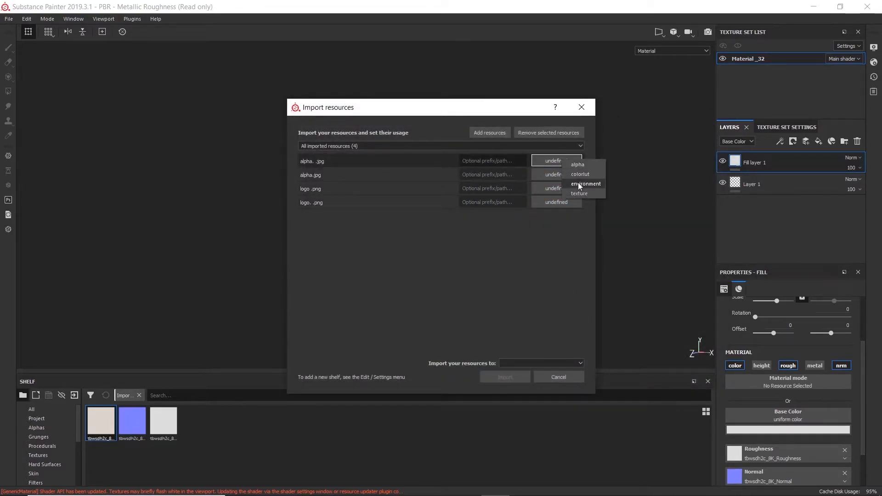
click(577, 164)
click(557, 174)
click(578, 179)
click(565, 186)
click(573, 209)
click(564, 201)
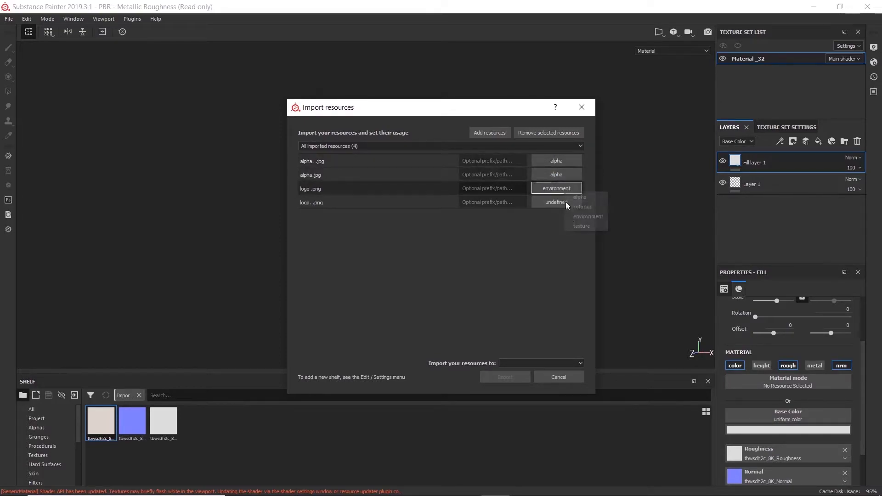
click(577, 226)
click(558, 206)
click(573, 246)
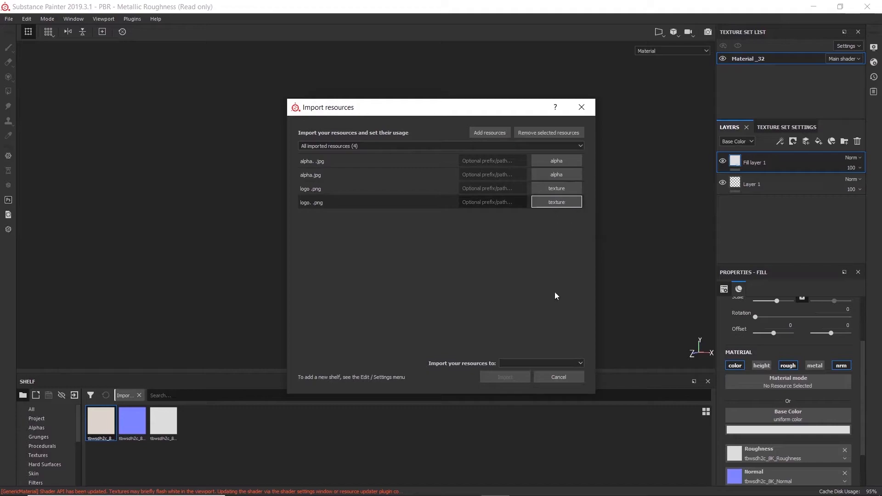
Choose the import destination and import the four alpha and logo images
click(519, 363)
click(521, 373)
click(523, 376)
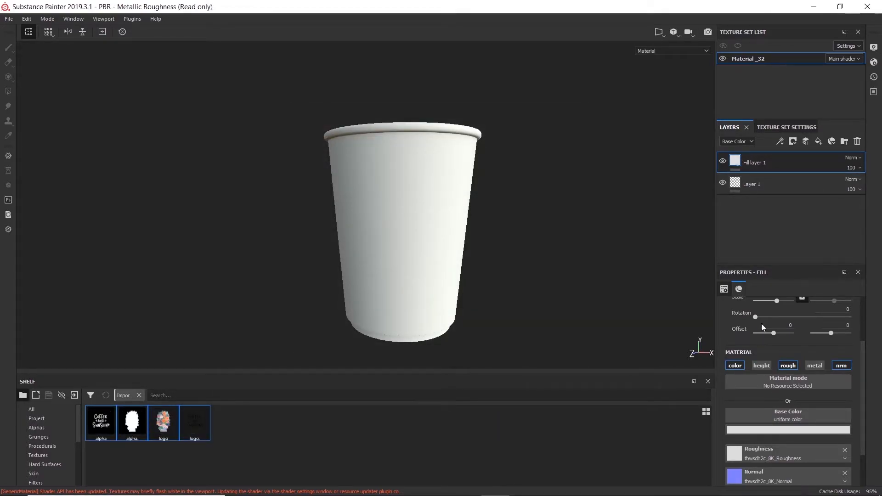
Add a paint layer above Fill layer 1 and use the bouquet silhouette image as the brush alpha
click(806, 141)
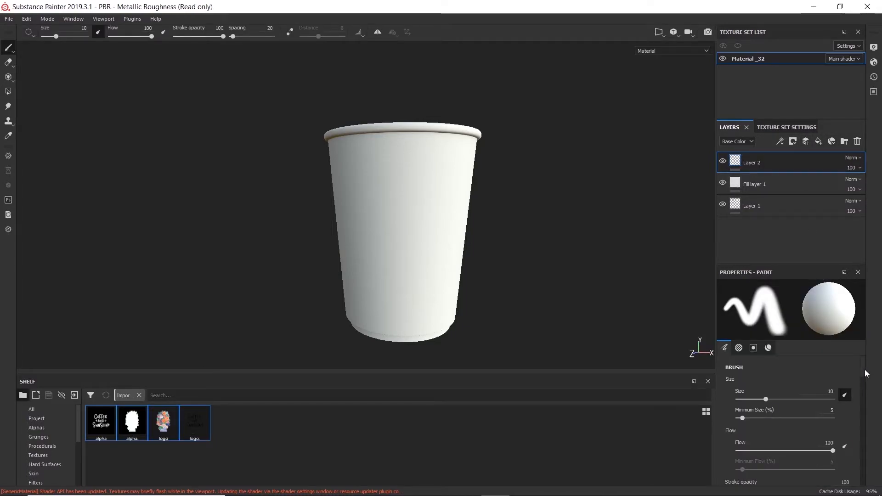
drag(865, 371, 864, 426)
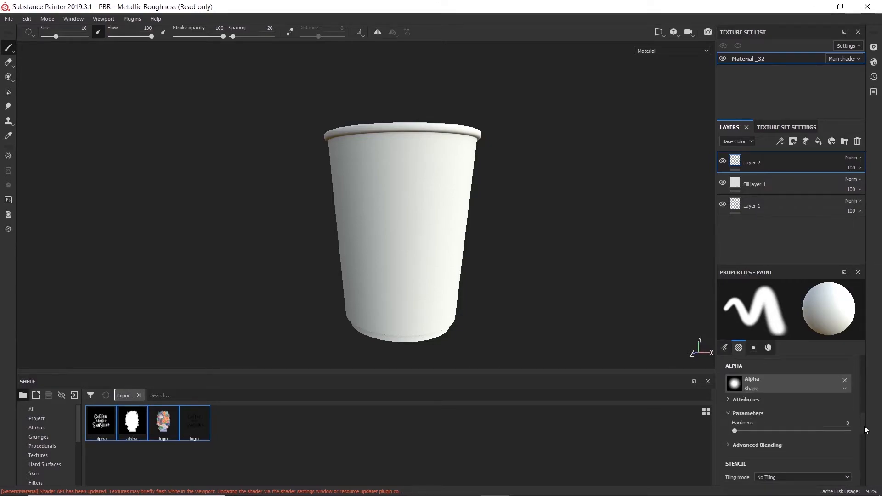
click(132, 432)
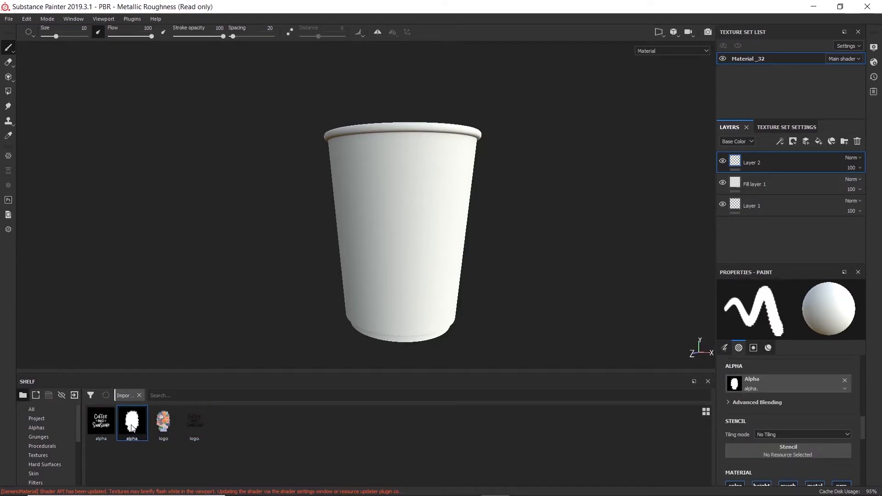
drag(133, 424, 758, 390)
Limit the brush material to the color channel and assign the flower bouquet logo texture as its base color
mouse_move(861, 428)
mouse_down()
mouse_move(863, 455)
mouse_move(865, 441)
mouse_up()
click(843, 403)
click(815, 402)
click(765, 402)
click(785, 402)
drag(163, 420, 777, 451)
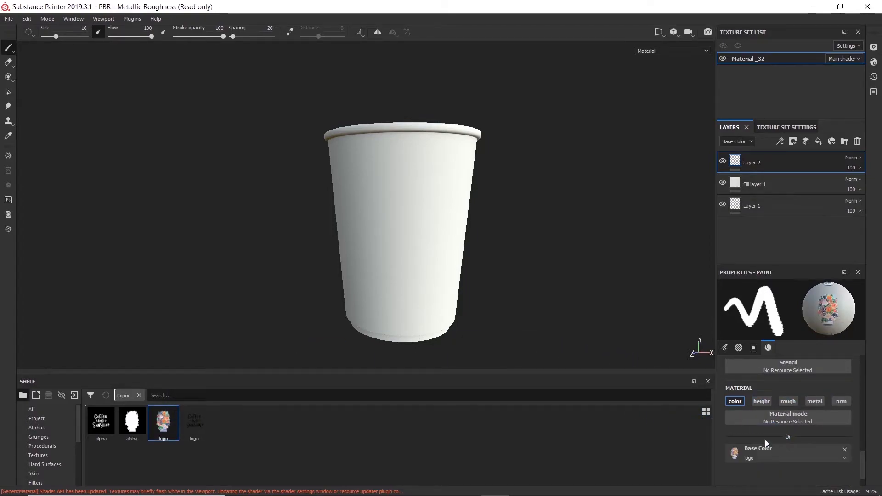
Set the brush size to 200 for stamping the flower bouquet on the cup
ctrl+right_drag(403, 241, 482, 241)
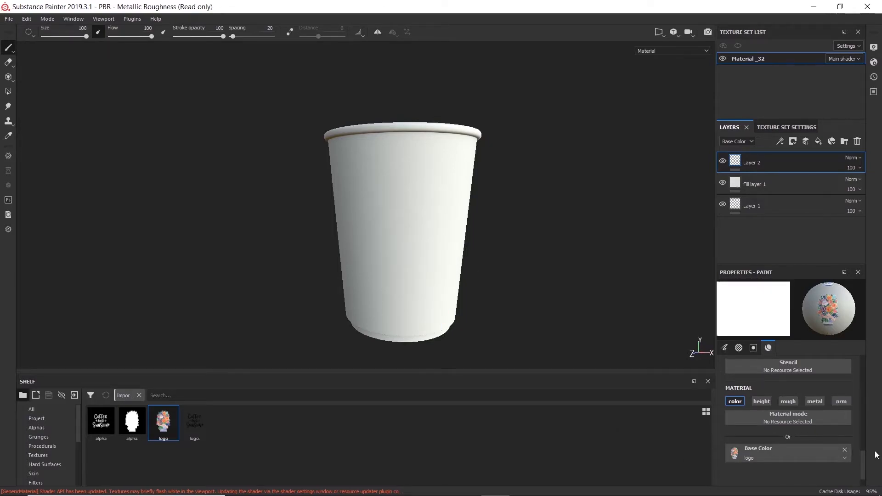
drag(866, 461, 874, 368)
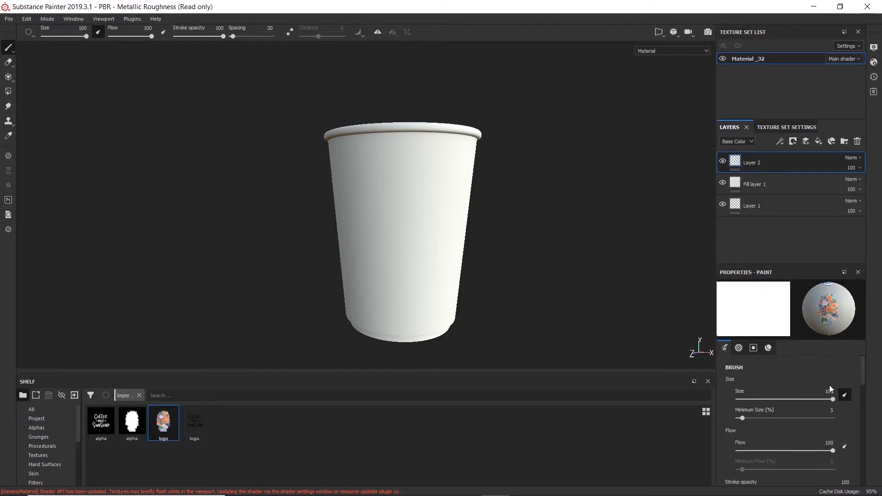
text(200)
key(Return)
alt+shift+drag(474, 257, 455, 242)
alt+middle_drag(427, 249, 453, 212)
scroll(432, 212, down, 1)
scroll(428, 214, up, 3)
alt+drag(427, 214, 416, 215)
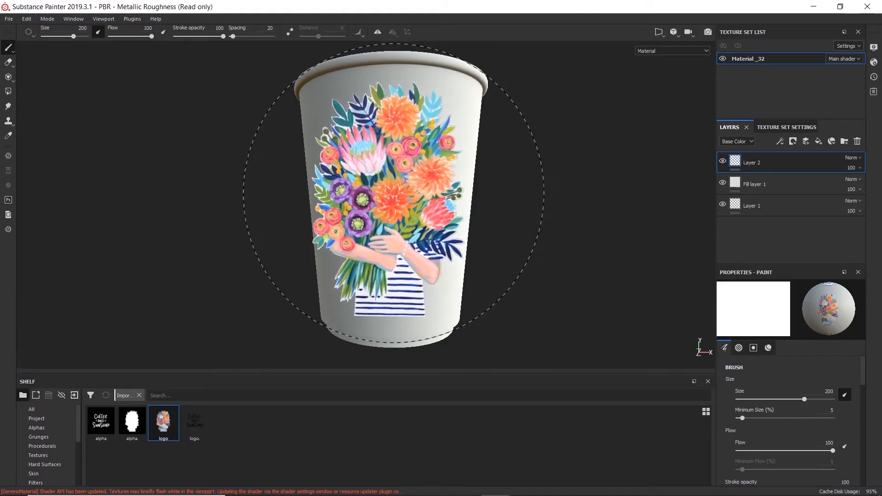
Choose Tangent | Wrap as the brush alignment
drag(859, 362, 863, 425)
click(816, 380)
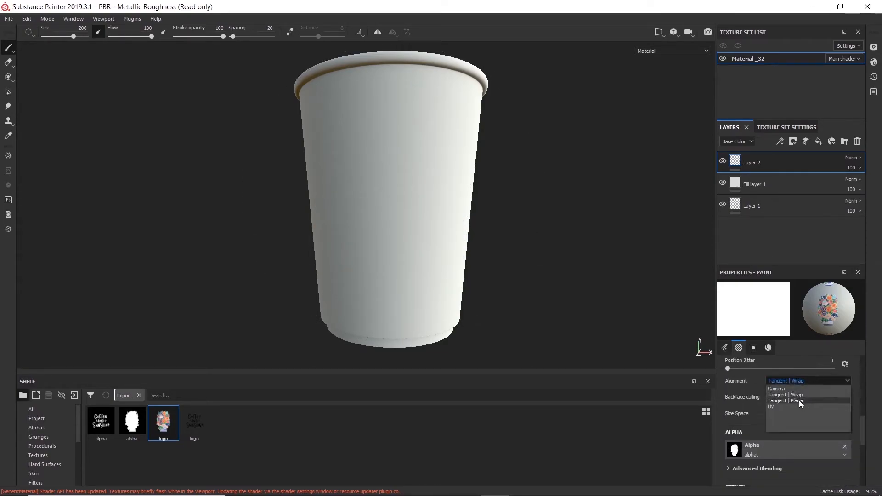
click(800, 394)
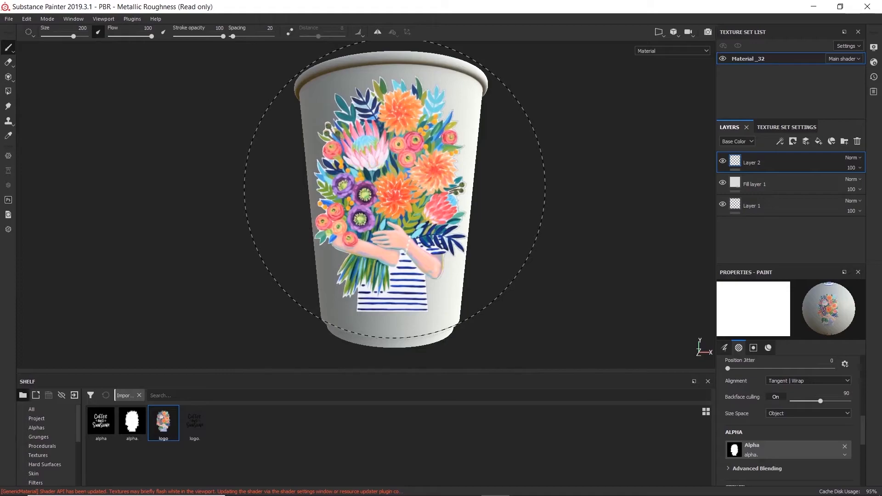
Undo the off-flow bouquet stamp and restamp the flower bouquet on the cup's front with the brush flow at 100
mouse_move(395, 187)
ctrl+mouse_down()
mouse_move(394, 229)
mouse_move(393, 182)
mouse_move(389, 198)
mouse_move(392, 191)
ctrl+mouse_up()
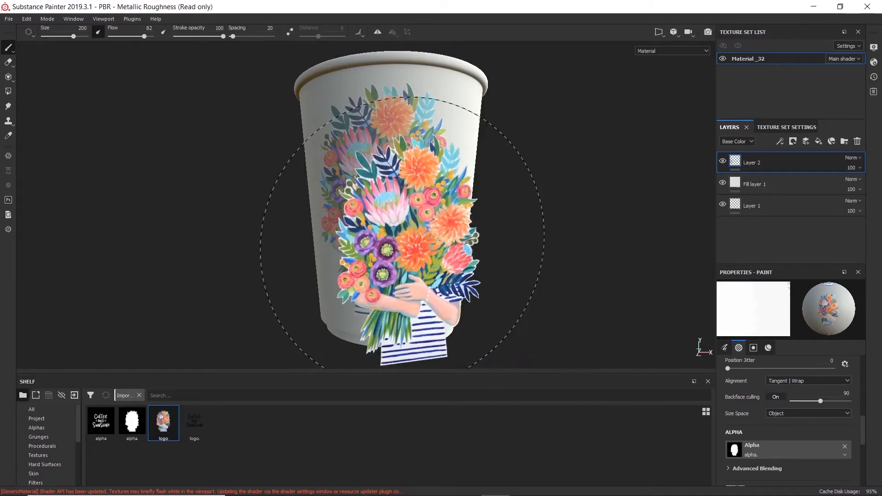
key(ctrl+z)
drag(145, 36, 222, 42)
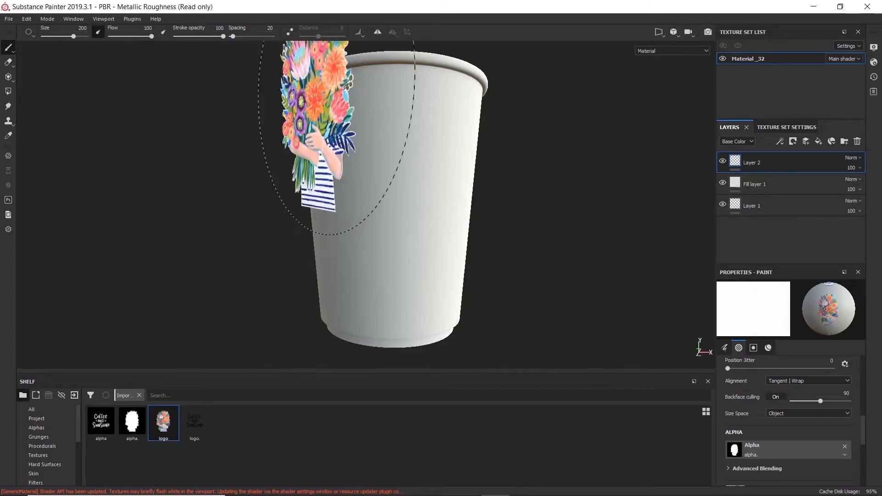
click(394, 196)
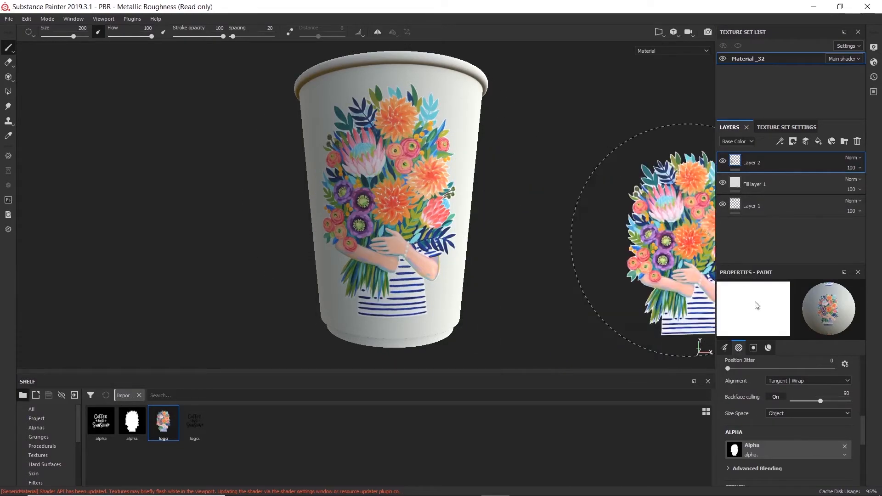
Change the base color of Fill layer 1 to a saturated blue with RGB 0.000, 0.207, 0.468
click(779, 186)
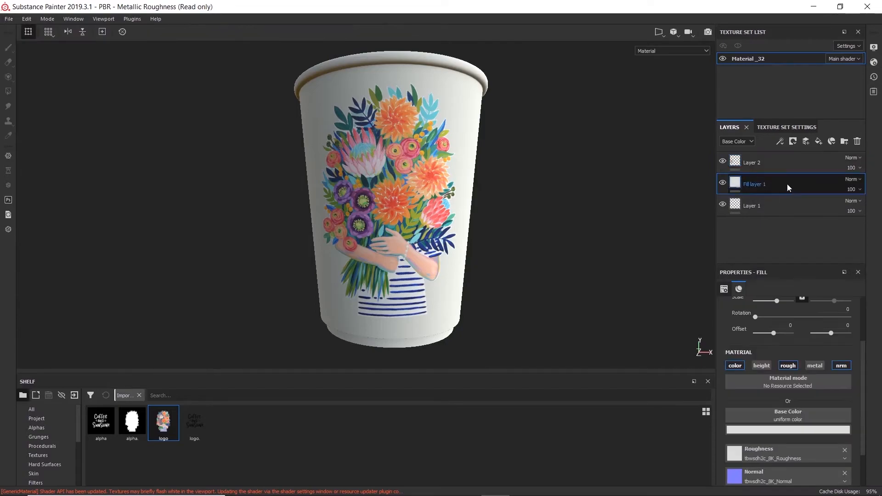
click(813, 429)
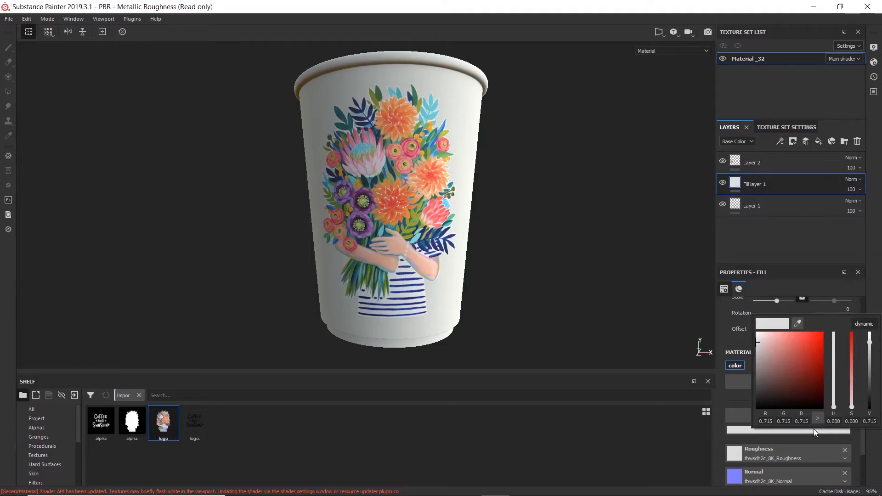
mouse_move(797, 349)
mouse_down()
mouse_move(825, 346)
mouse_move(834, 364)
mouse_up()
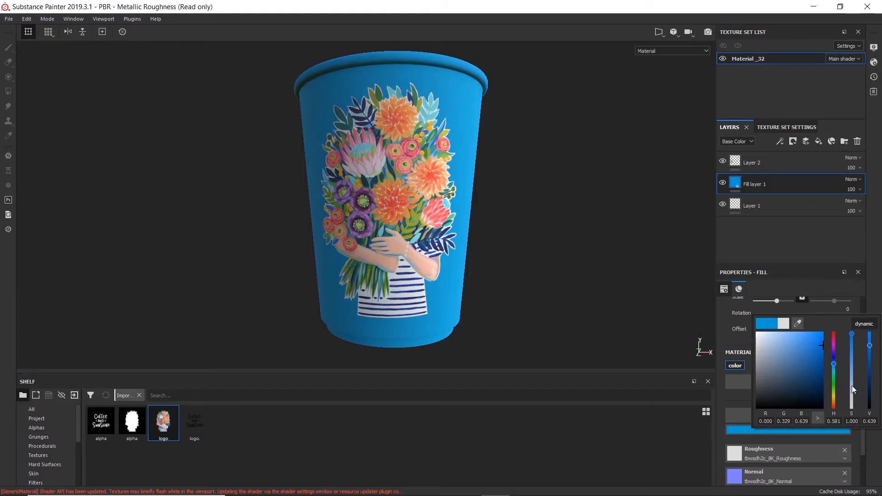
drag(871, 350, 871, 358)
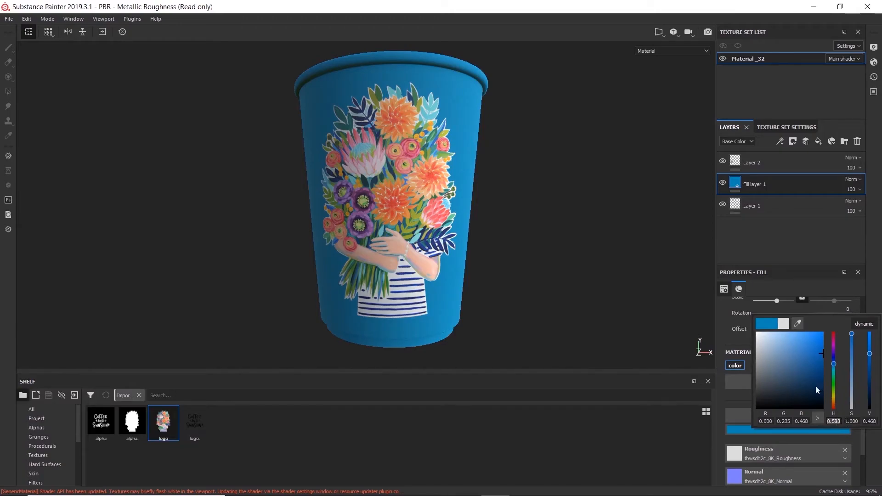
click(833, 363)
Hide the bouquet paint layer, Layer 2, and add a new paint layer above it
click(801, 158)
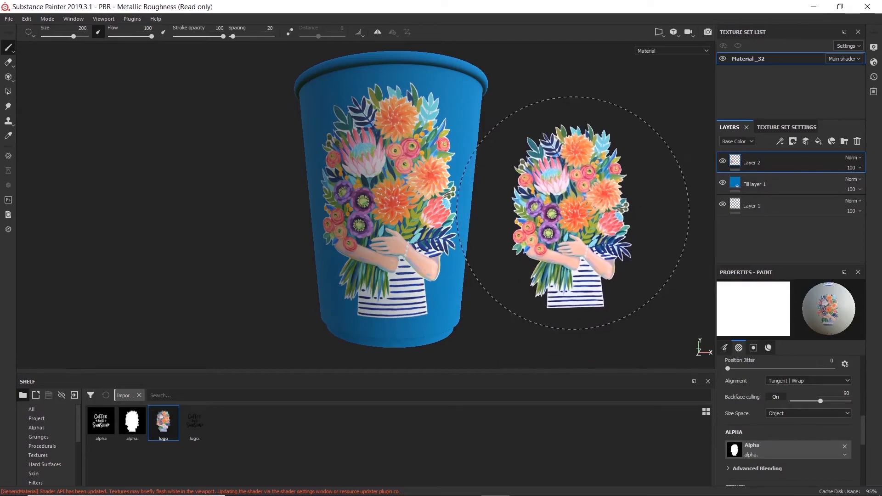
right_click(573, 213)
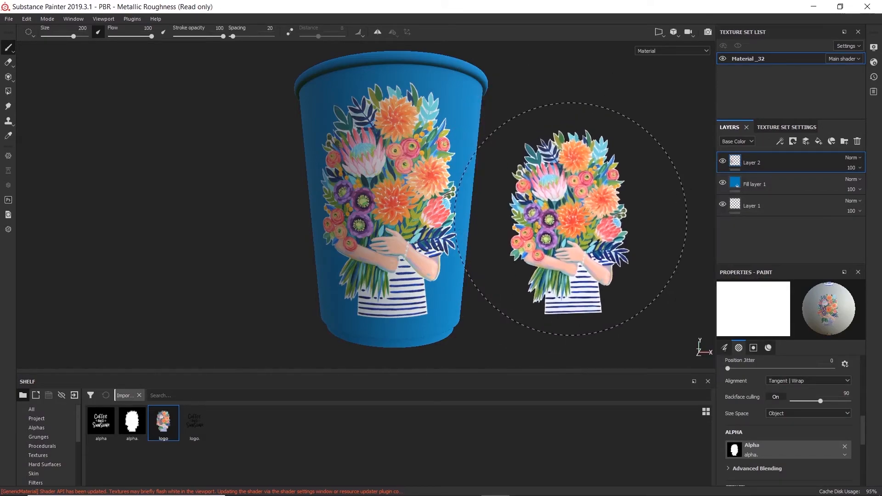
mouse_move(454, 180)
alt+mouse_down()
mouse_move(462, 187)
mouse_move(499, 178)
mouse_move(473, 202)
mouse_move(492, 201)
alt+mouse_up()
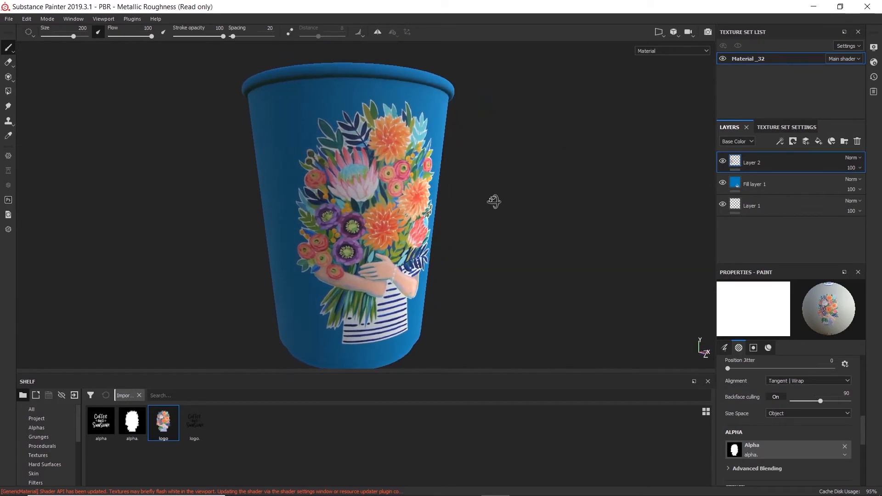
click(800, 192)
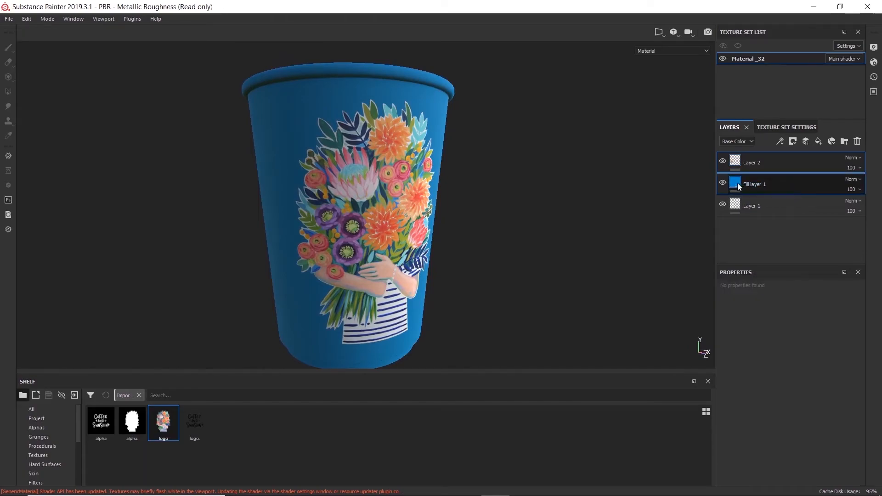
click(523, 202)
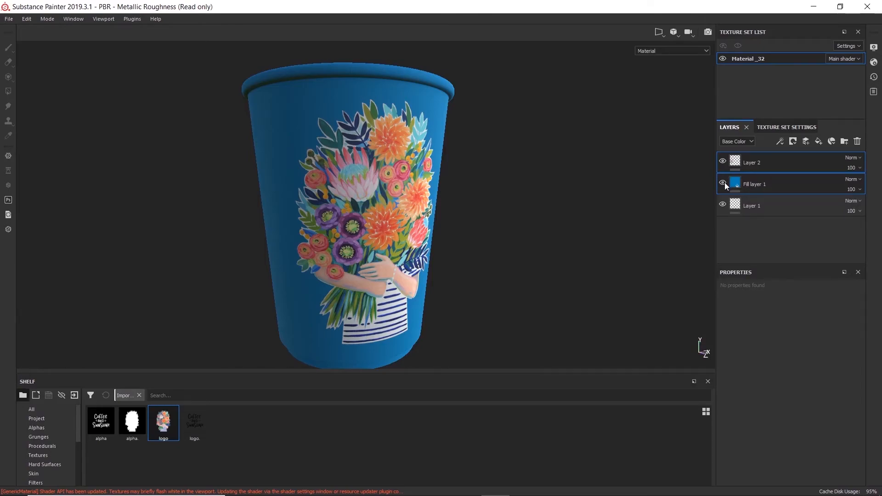
click(722, 161)
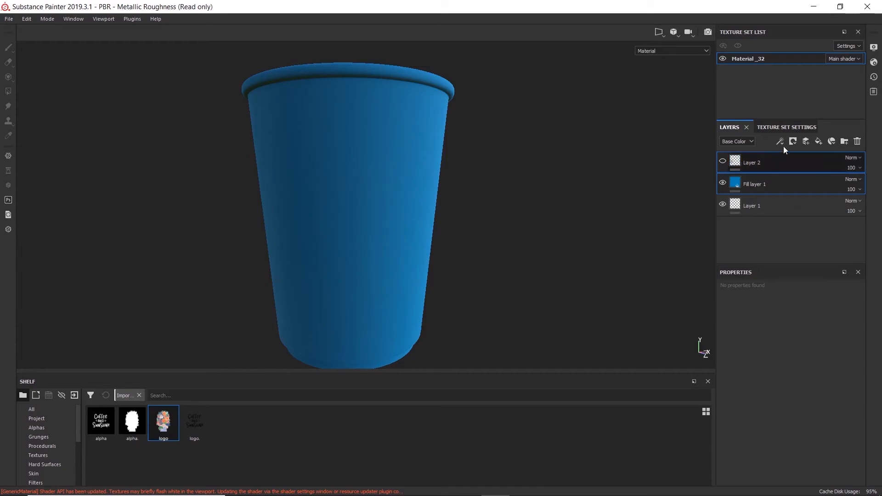
click(808, 140)
Assign the Coffee and Sunshine alpha to the brush and its matching logo texture to the base color
alt+drag(415, 198, 377, 194)
mouse_move(101, 420)
mouse_down()
mouse_move(110, 429)
mouse_move(701, 465)
mouse_move(779, 459)
mouse_move(772, 452)
mouse_up()
scroll(863, 432, down, 5)
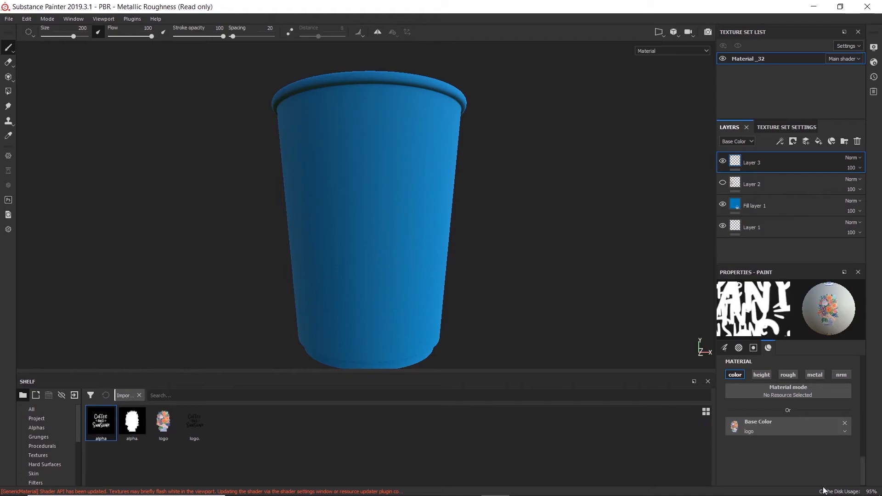
drag(209, 437, 772, 441)
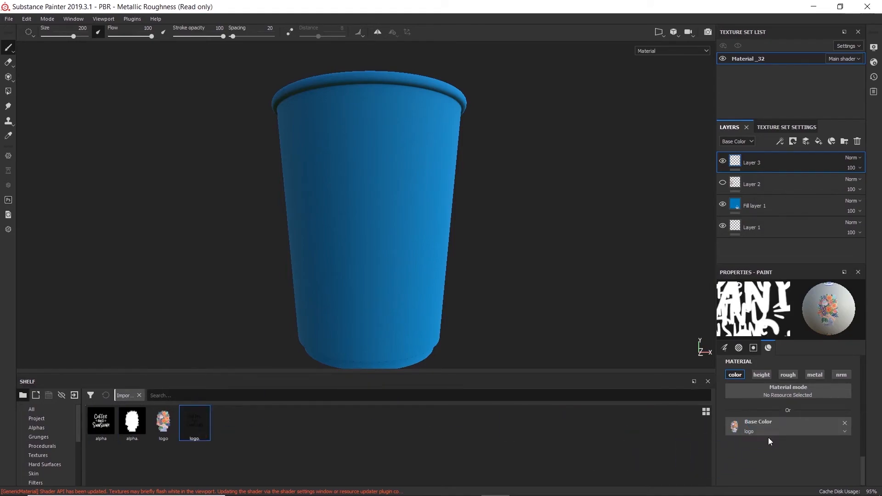
drag(225, 438, 781, 426)
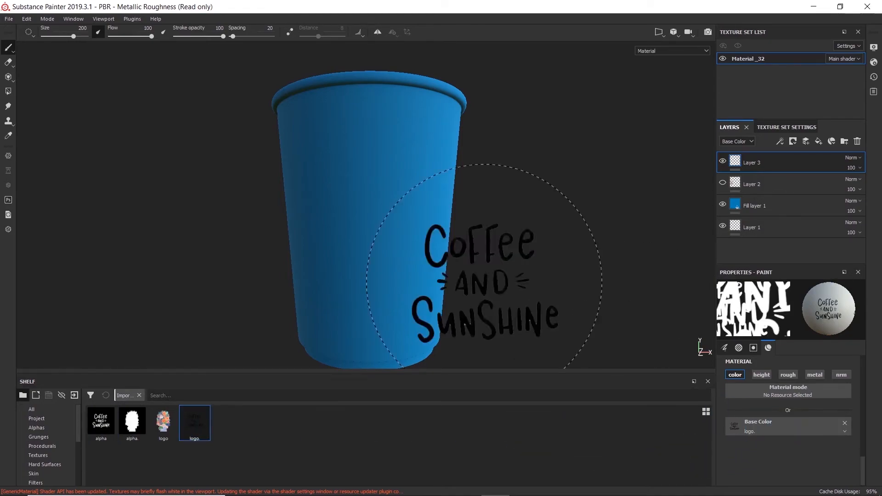
Set the brush size to 150 and stamp the Coffee and Sunshine logo on the cup's front
mouse_move(388, 214)
ctrl+right_down()
mouse_move(363, 214)
mouse_move(372, 215)
ctrl+right_up()
drag(864, 476, 872, 387)
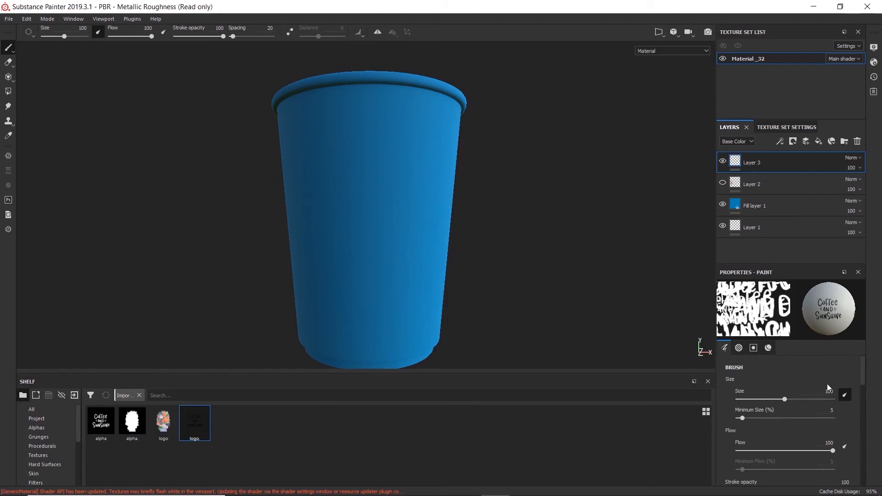
click(827, 391)
text(150)
key(Return)
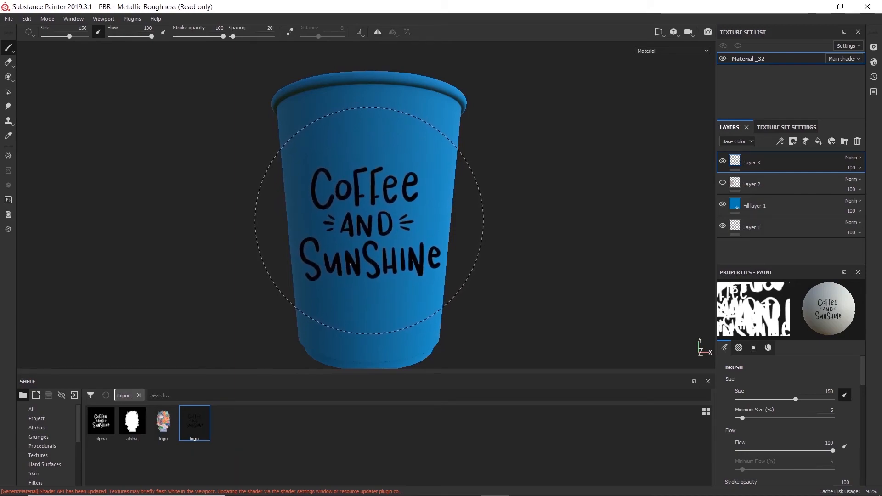
drag(864, 366, 875, 462)
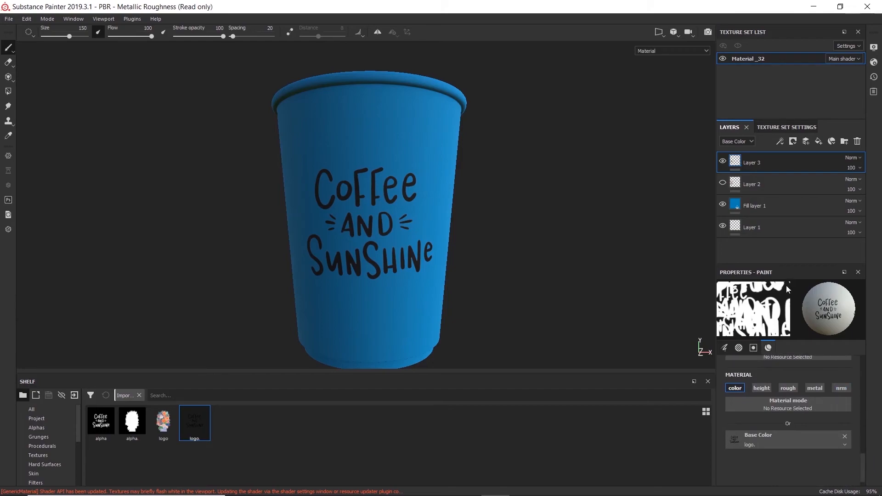
Set the base color of Fill layer 1 to an off-white with RGB values of 0.726
click(757, 208)
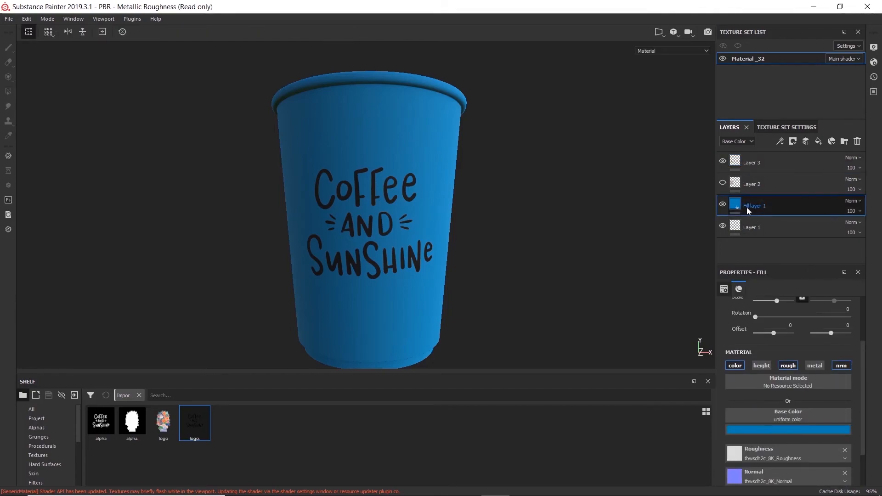
click(754, 223)
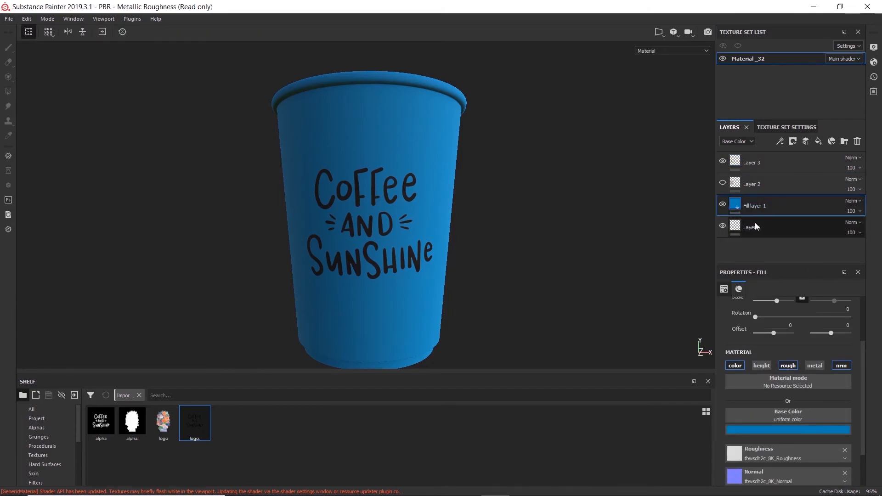
click(776, 202)
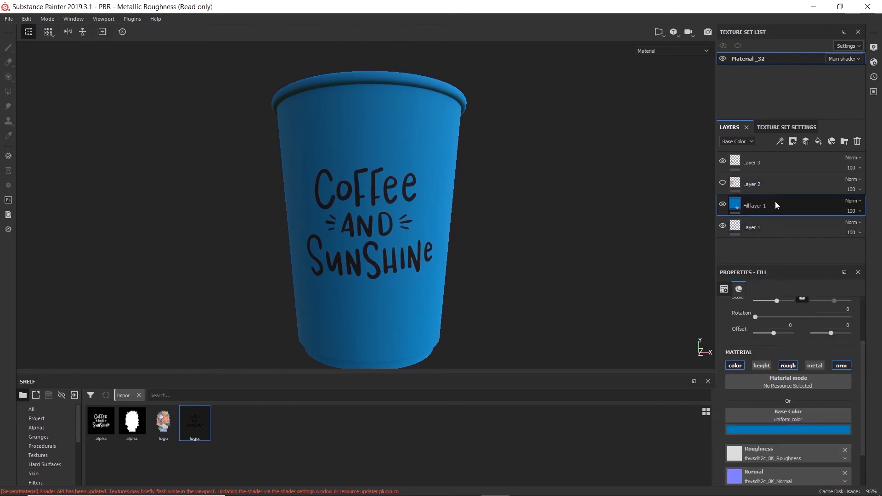
click(781, 429)
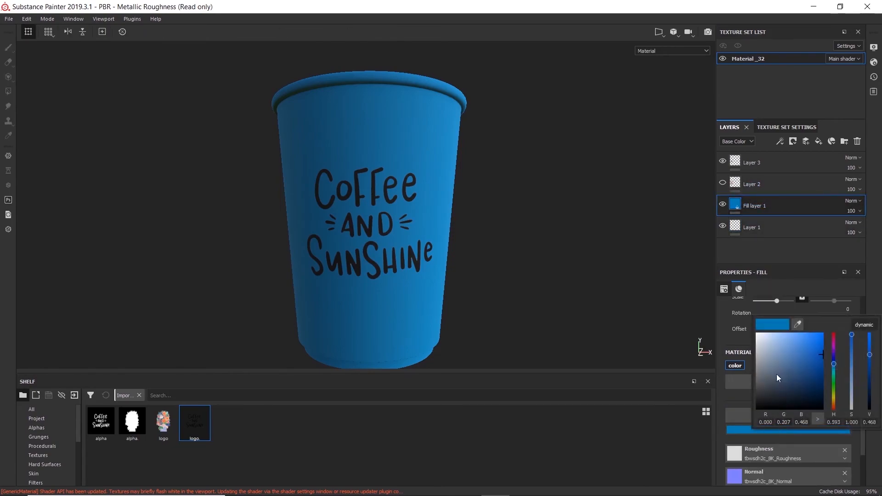
click(754, 345)
drag(751, 344, 751, 343)
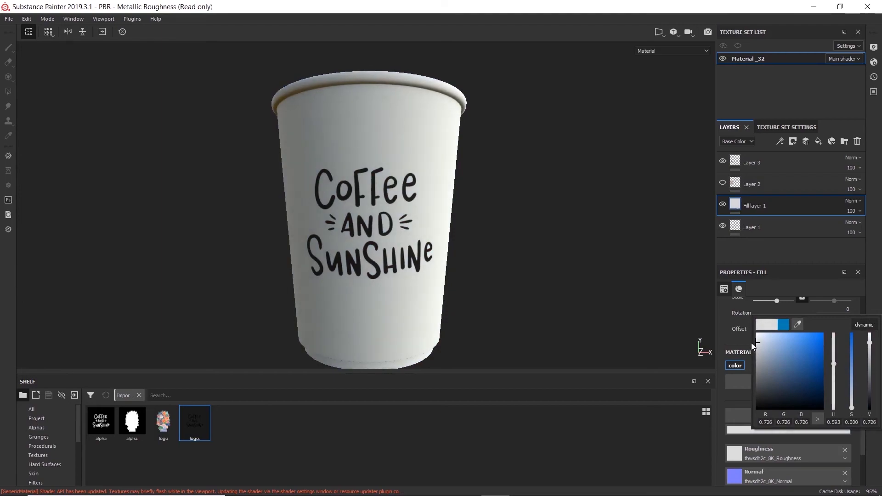
click(536, 257)
scroll(459, 241, down, 2)
alt+drag(403, 205, 373, 178)
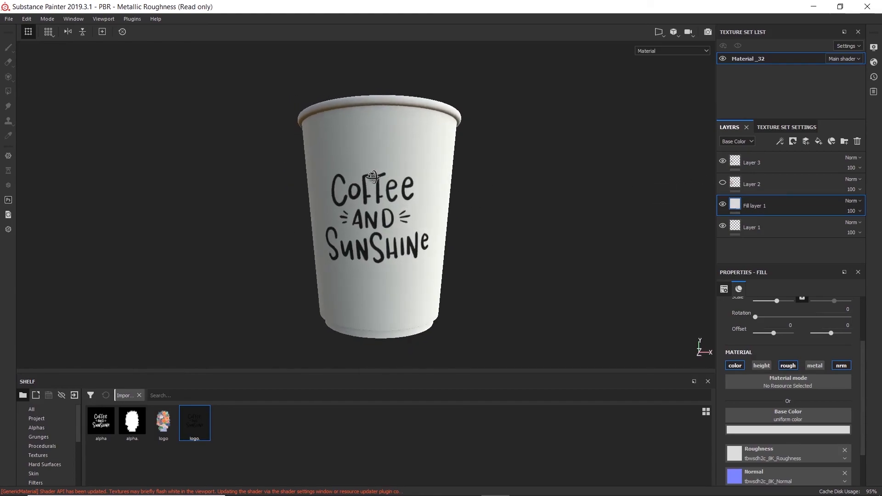
Export the Material _32 texture set as 8-bit PNG at 2048x2048 using the PBR MetalRough (from cache) configuration
click(8, 18)
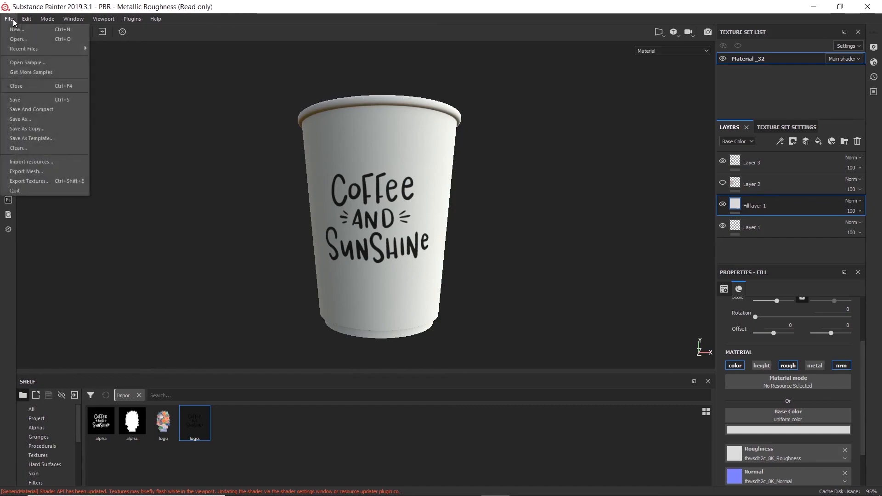
click(50, 182)
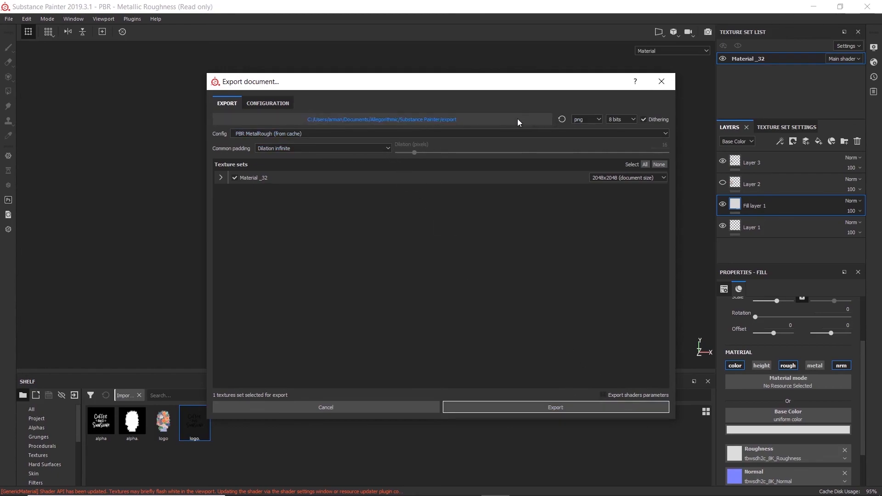
click(440, 133)
click(440, 133)
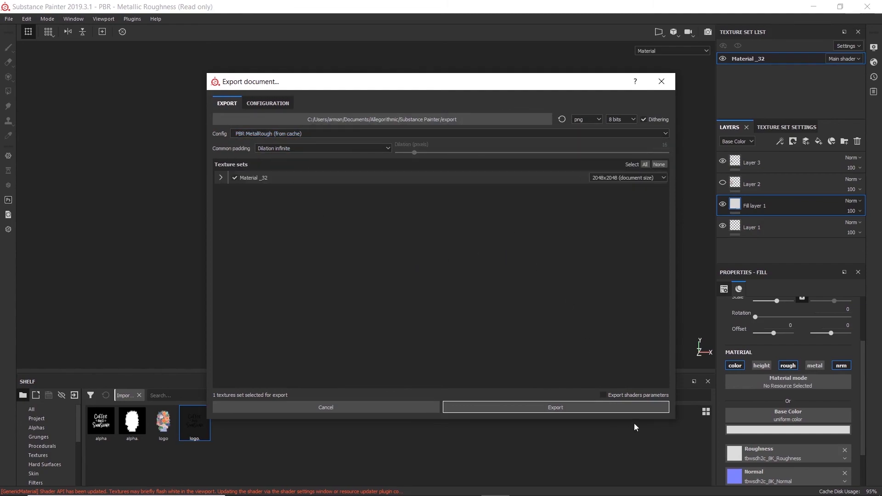
click(585, 406)
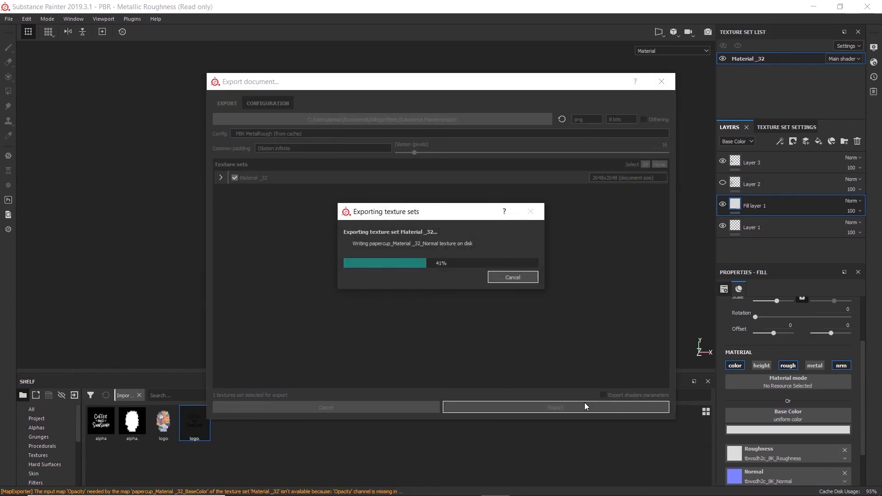